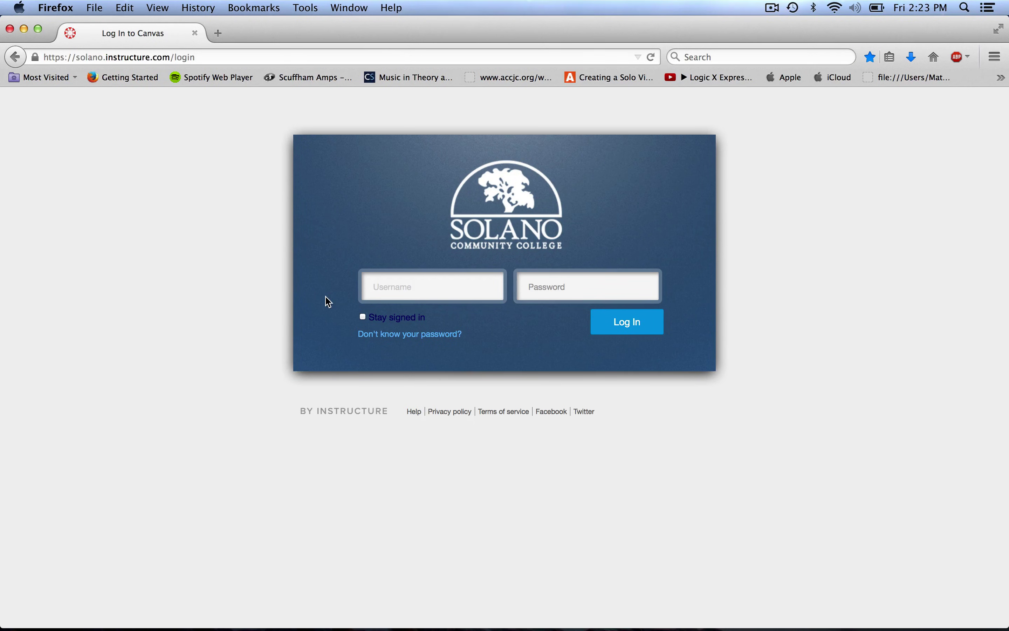
Switch from the Canvas login page to the minimized browser window with the MUSC 013 course in student view.
left_click(388, 286)
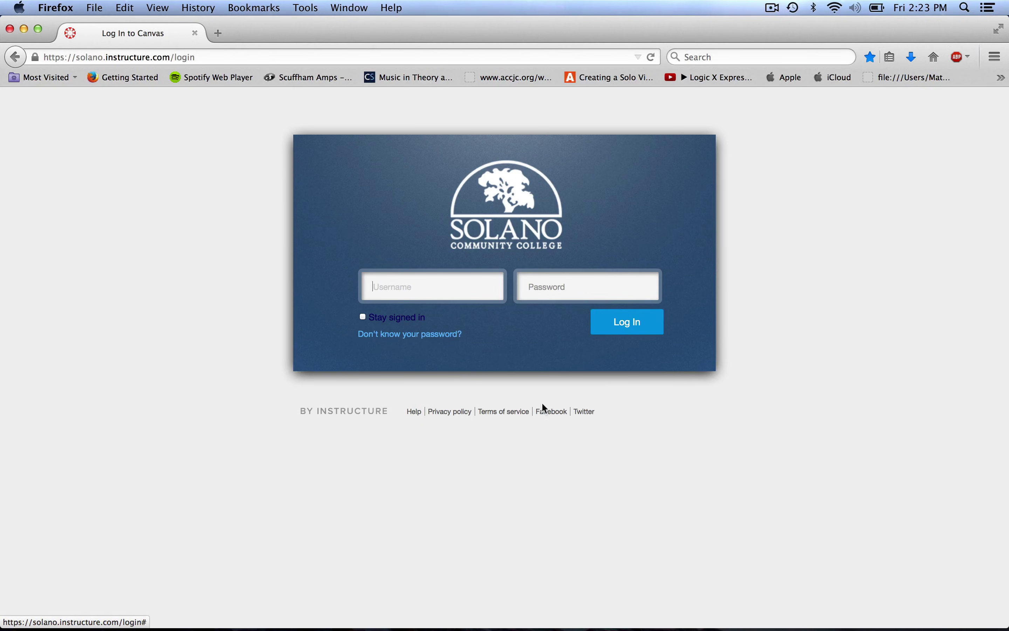
mouse_move(803, 625)
left_click(901, 611)
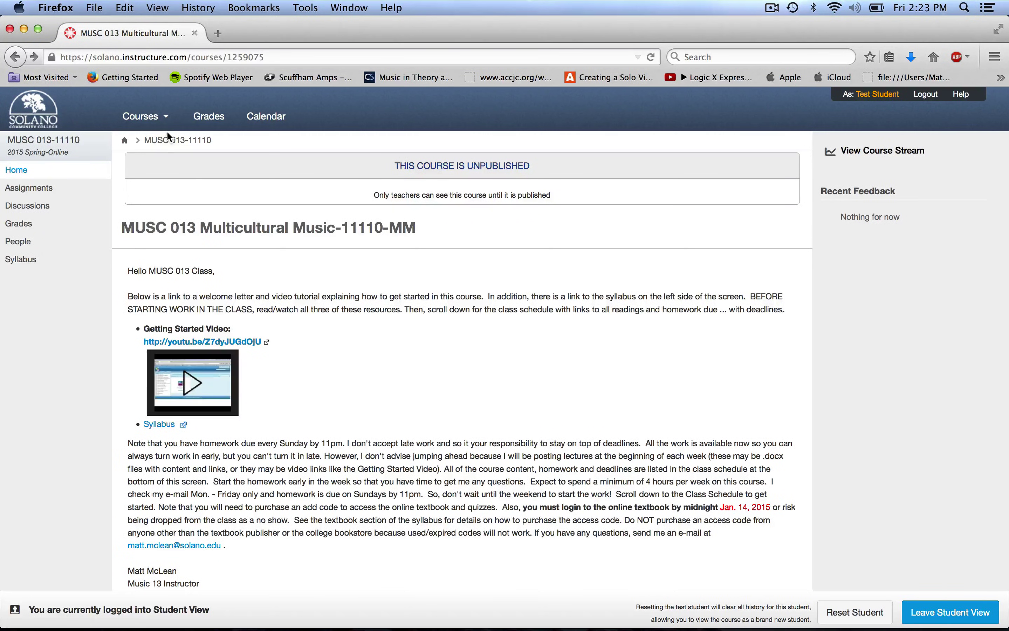
Read the MUSC 013 home page's welcome instructions and the first entries of the class schedule.
mouse_move(138, 122)
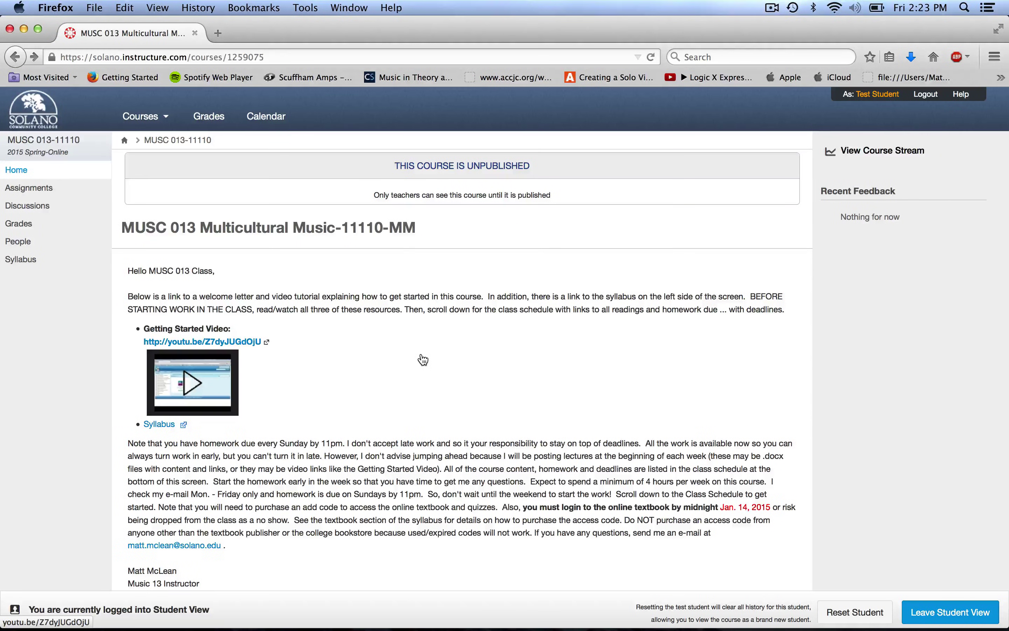
scroll(423, 360, "down", 2)
scroll(423, 359, "up", 2)
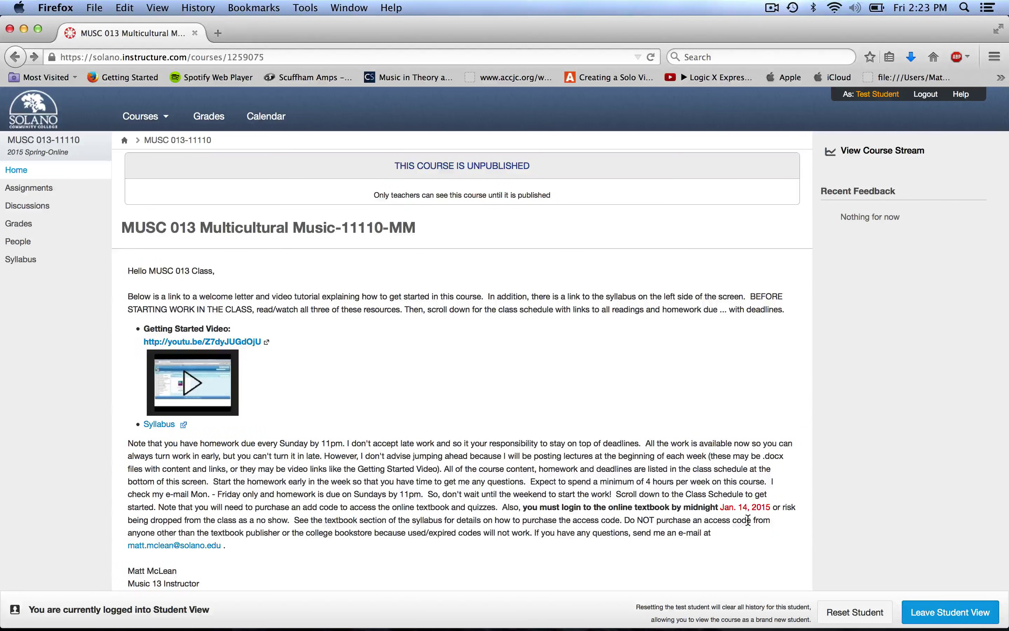
scroll(747, 521, "down", 5)
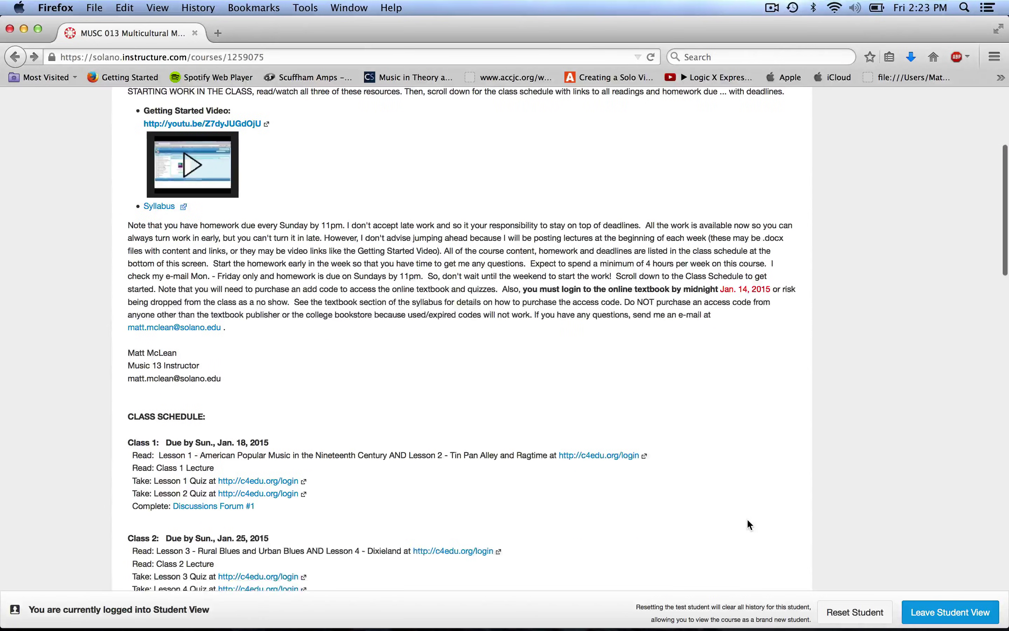
scroll(674, 509, "down", 2)
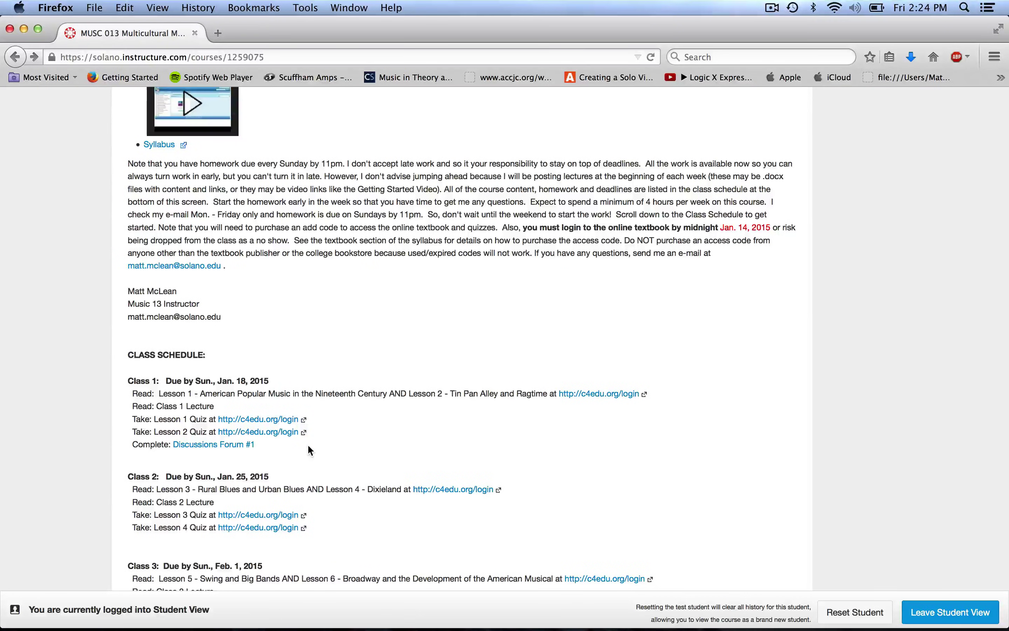
scroll(309, 449, "down", 1)
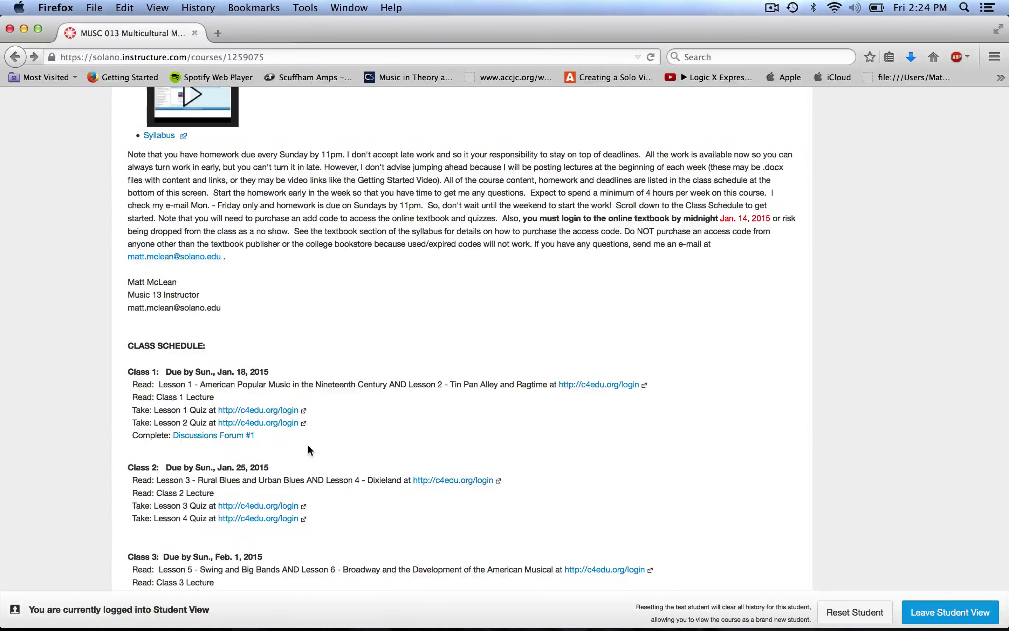
scroll(307, 444, "up", 10)
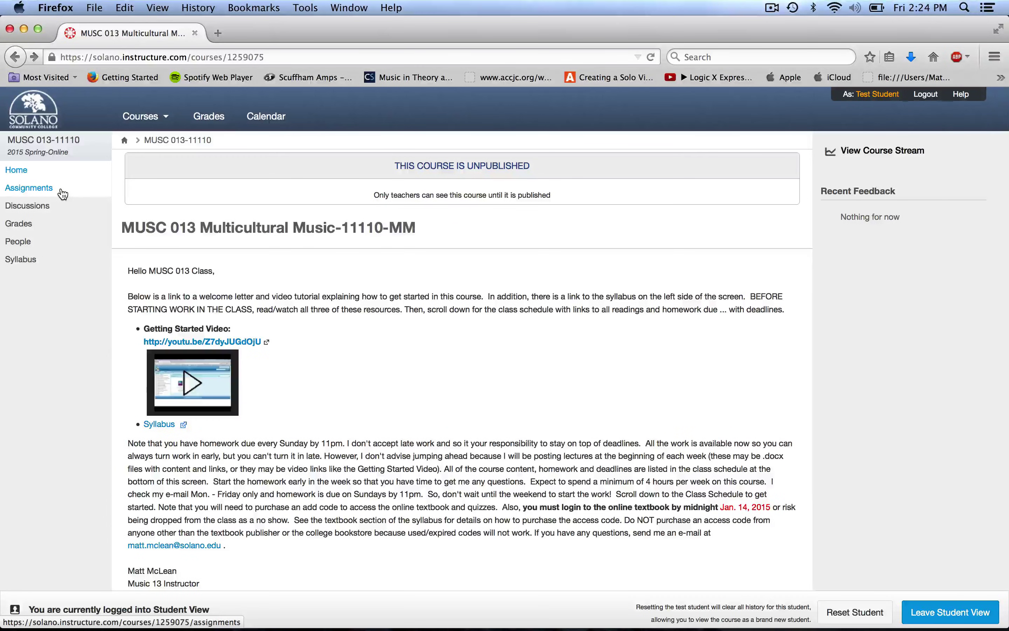
Examine the class schedule down to Written Assignment #1 and the course home page's getting-started resources.
scroll(371, 567, "down", 5)
scroll(370, 567, "down", 1)
scroll(372, 567, "down", 3)
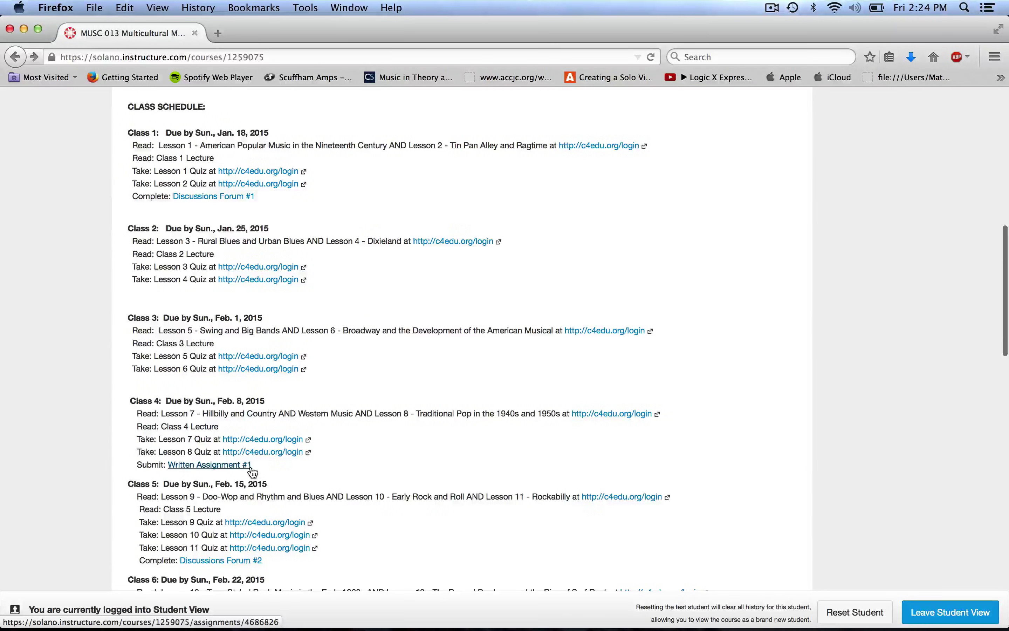
scroll(301, 469, "up", 4)
scroll(300, 469, "up", 5)
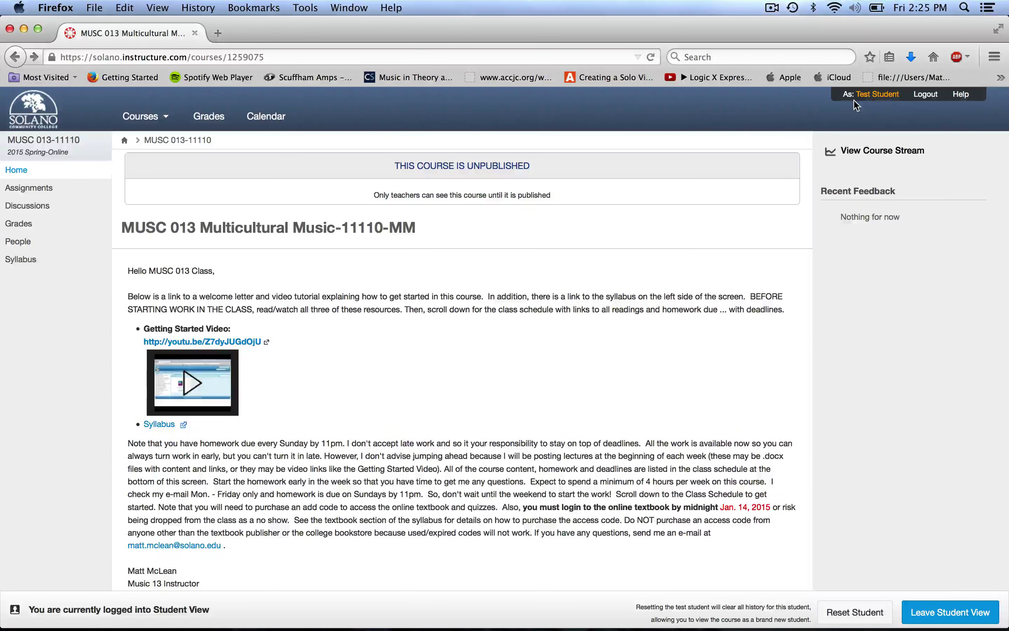
scroll(476, 265, "down", 5)
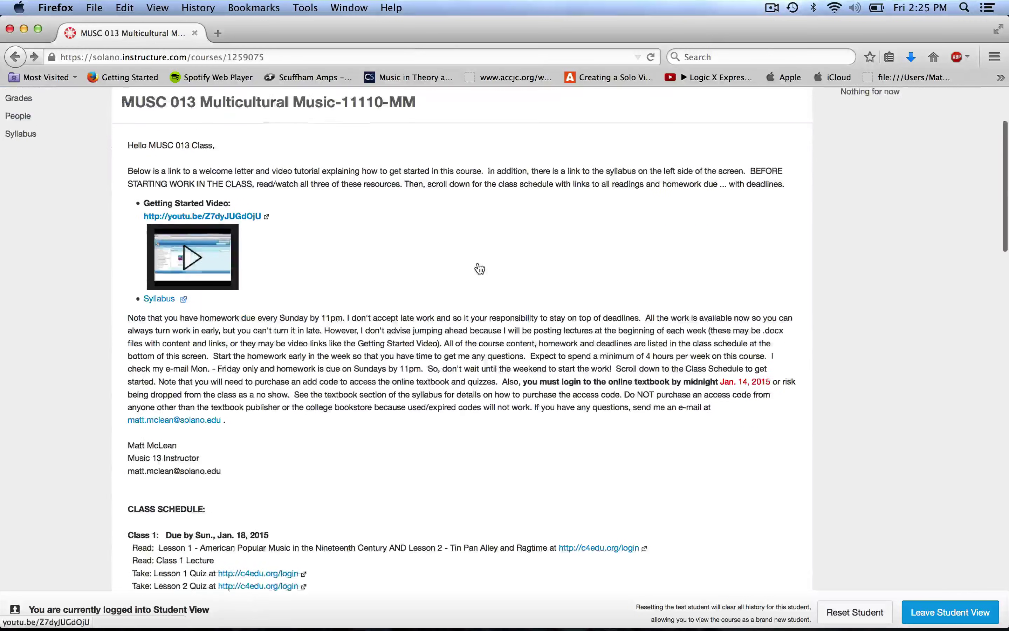
scroll(309, 400, "down", 4)
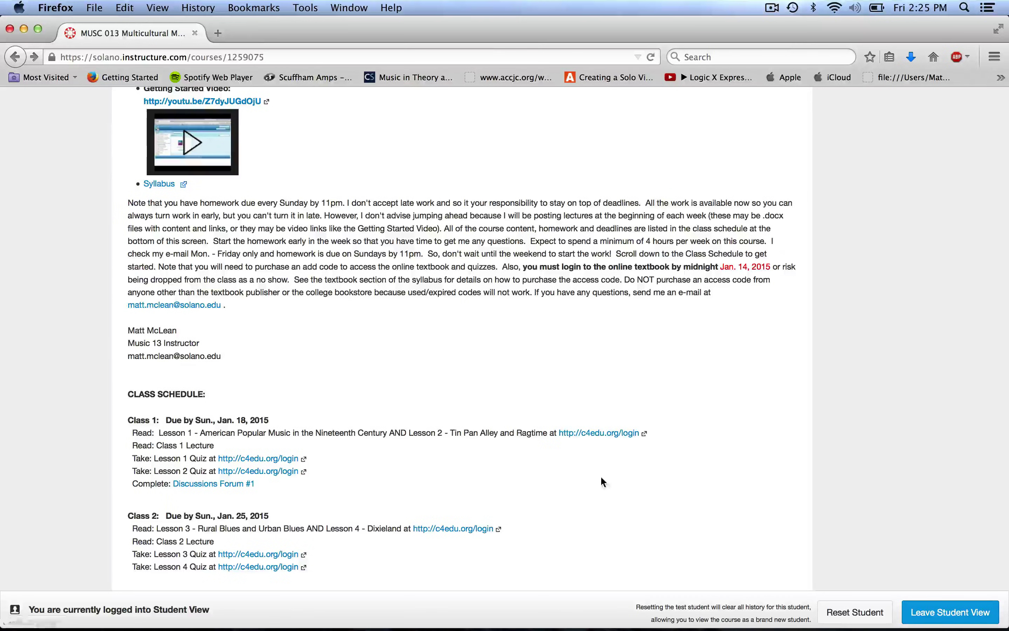
scroll(621, 478, "up", 1)
scroll(657, 511, "up", 5)
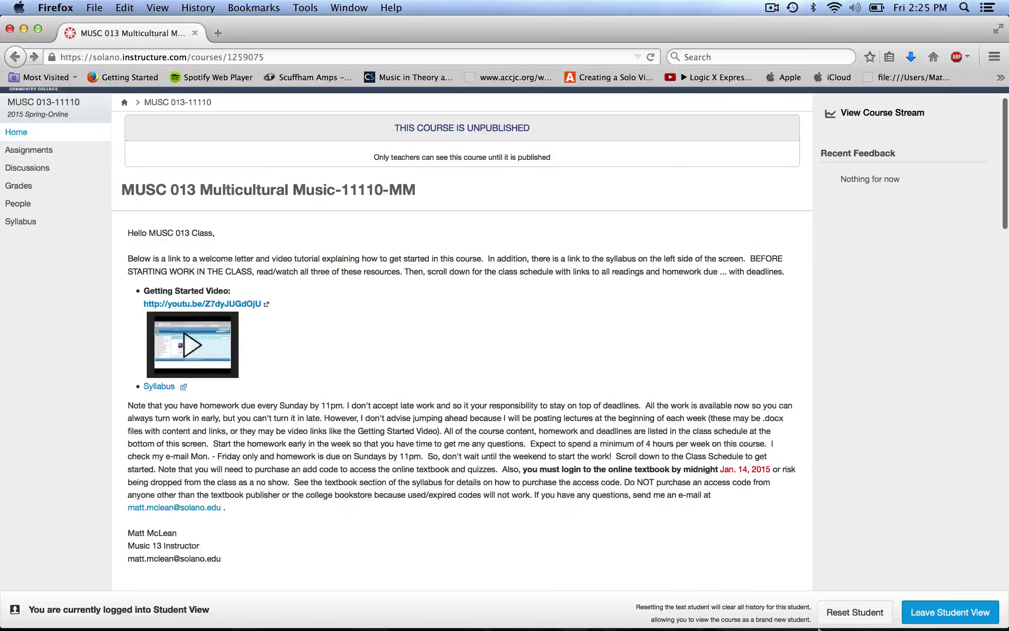
Switch to the other Firefox window and load the Connect For Education site, mywebtext.com.
mouse_move(818, 627)
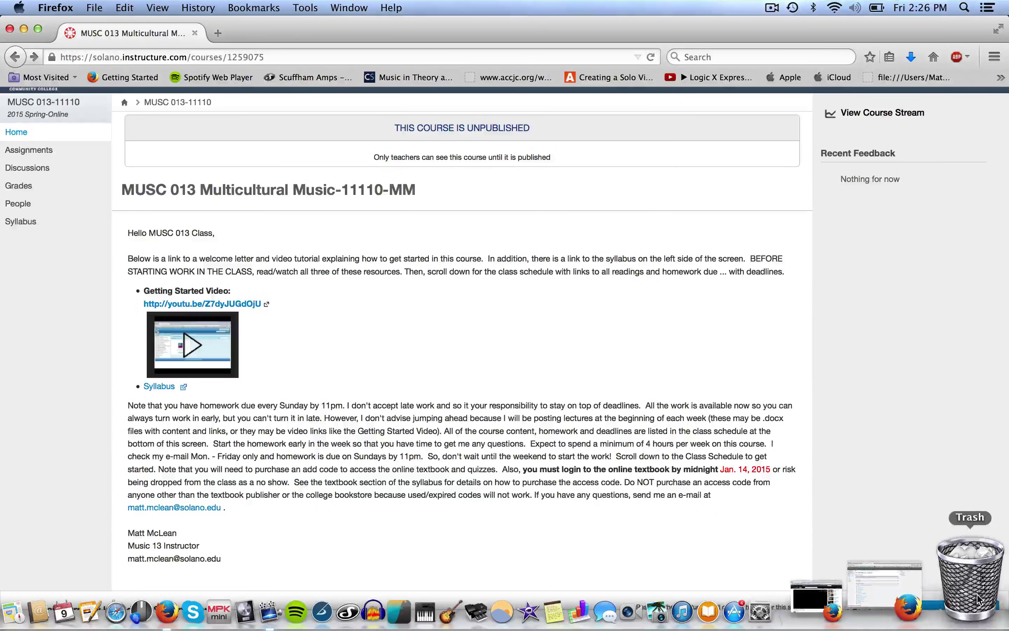
left_click(954, 593)
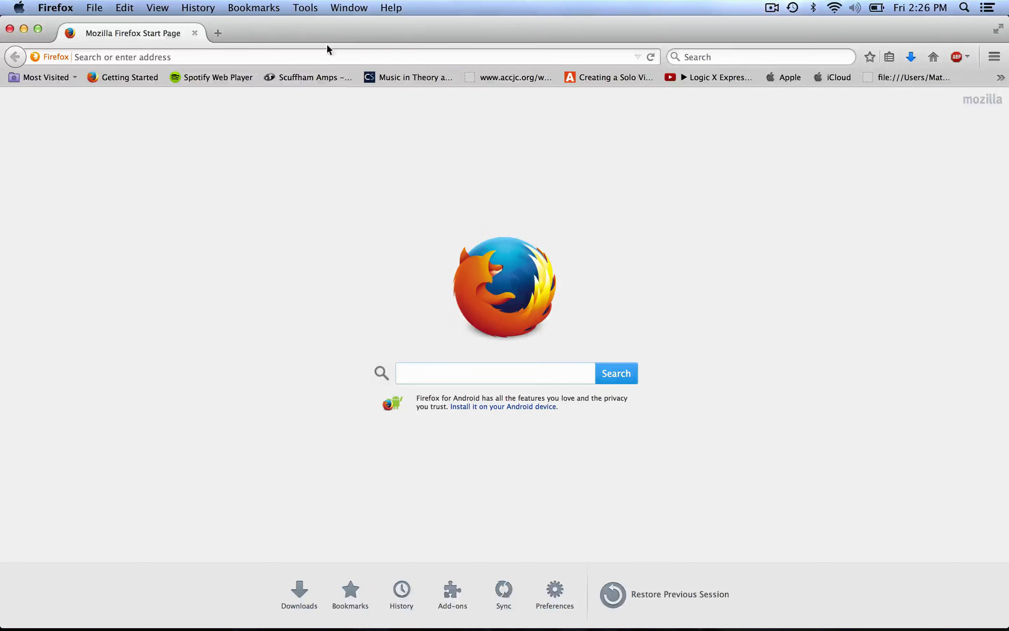
left_click(328, 57)
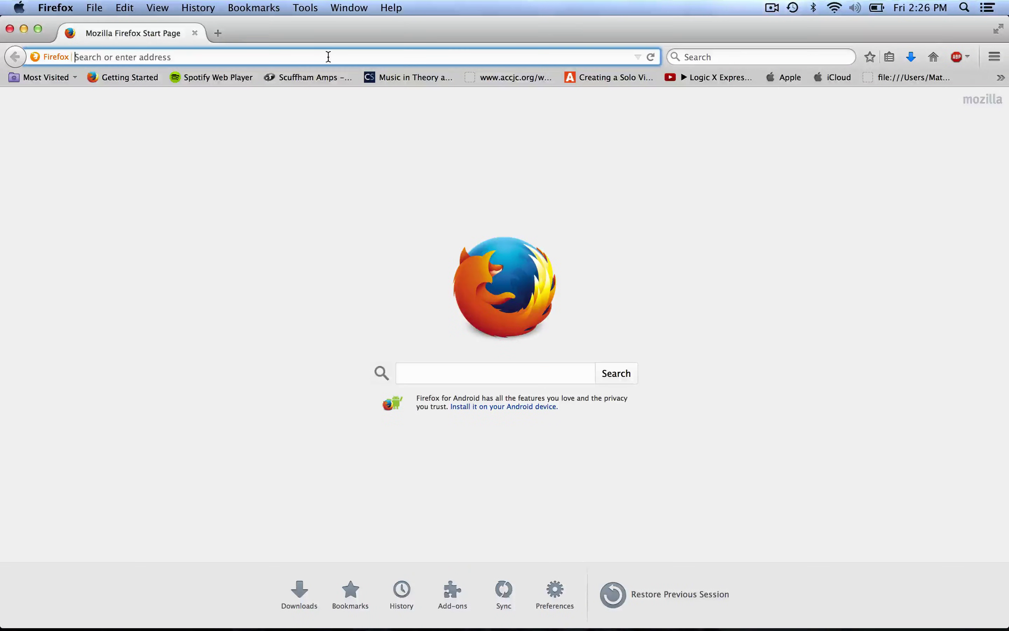
type("connect4education.com/")
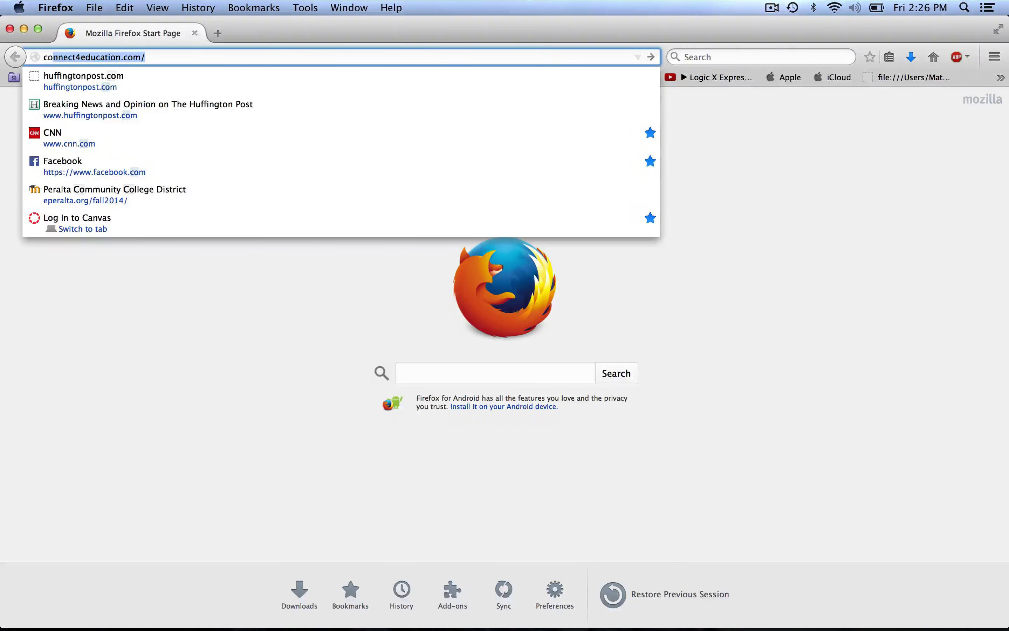
key("Return")
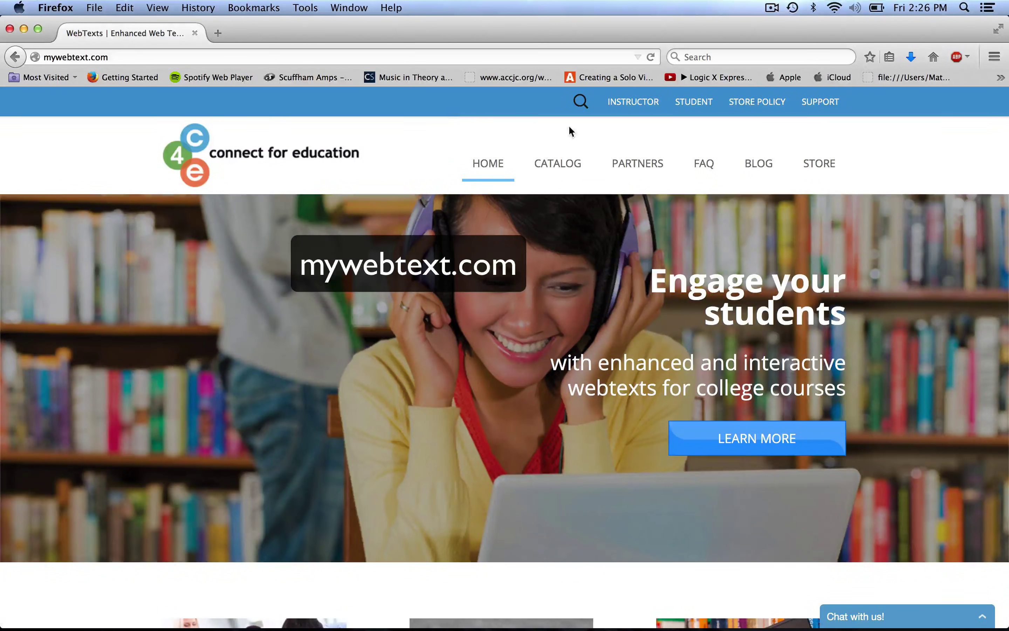
Open the student purchase store and display the OnAmerican Popular Music product page.
mouse_move(702, 110)
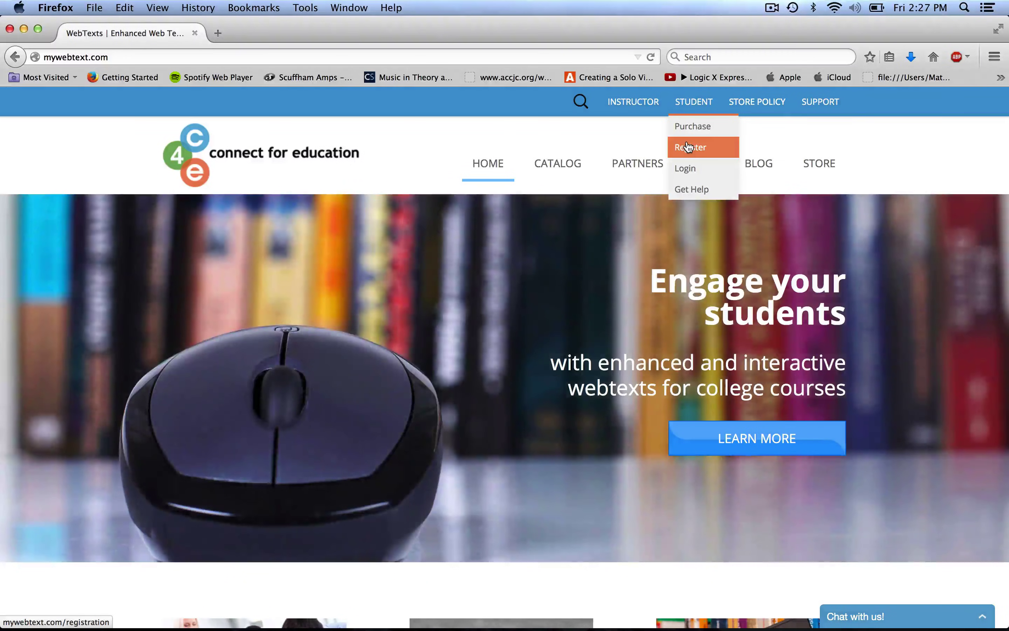
left_click(688, 147)
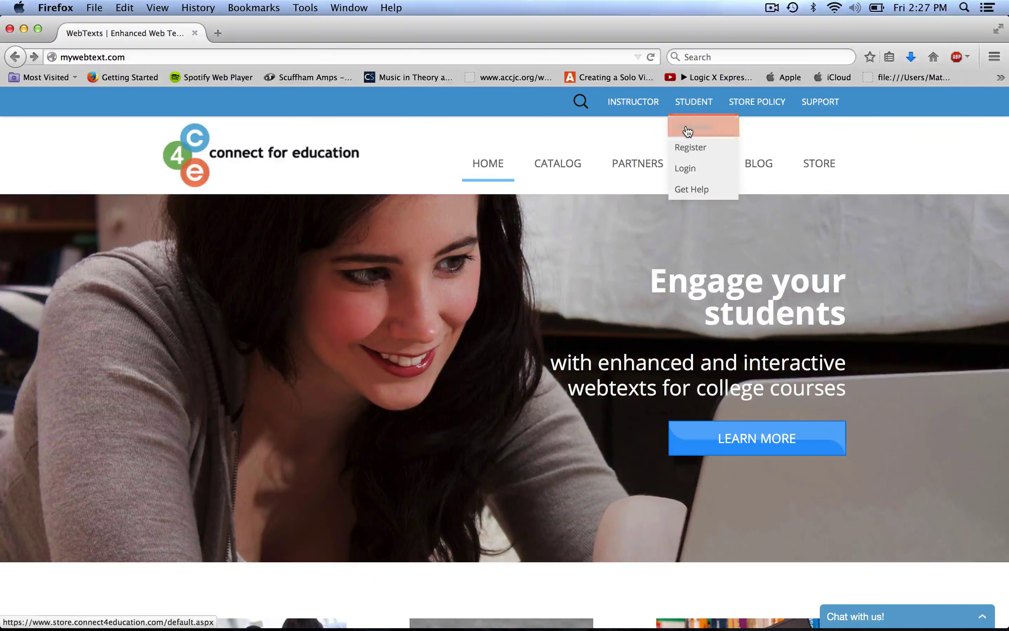
left_click(690, 128)
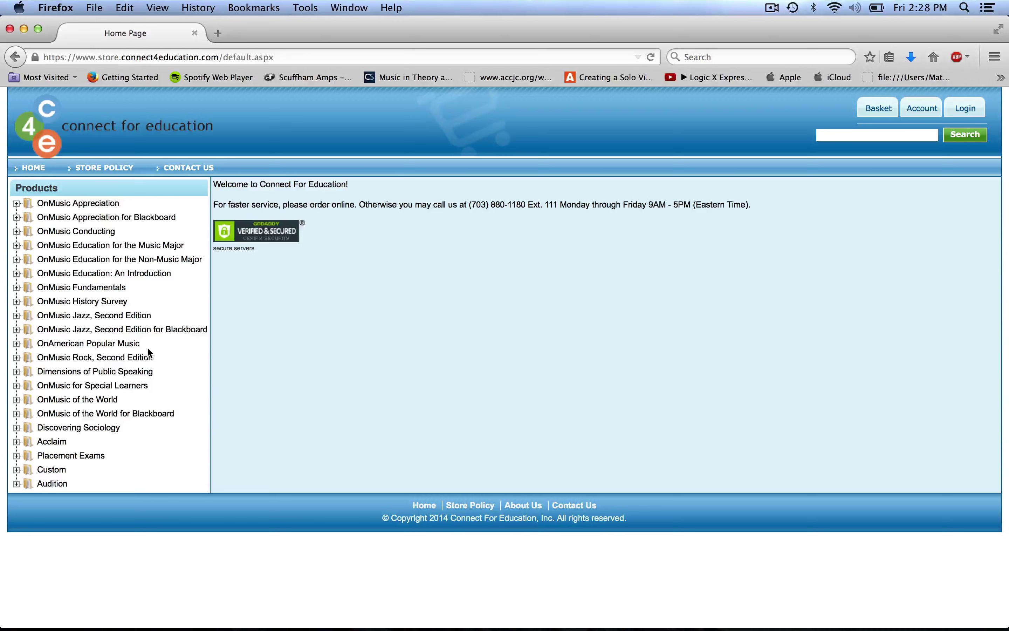
left_click(121, 345)
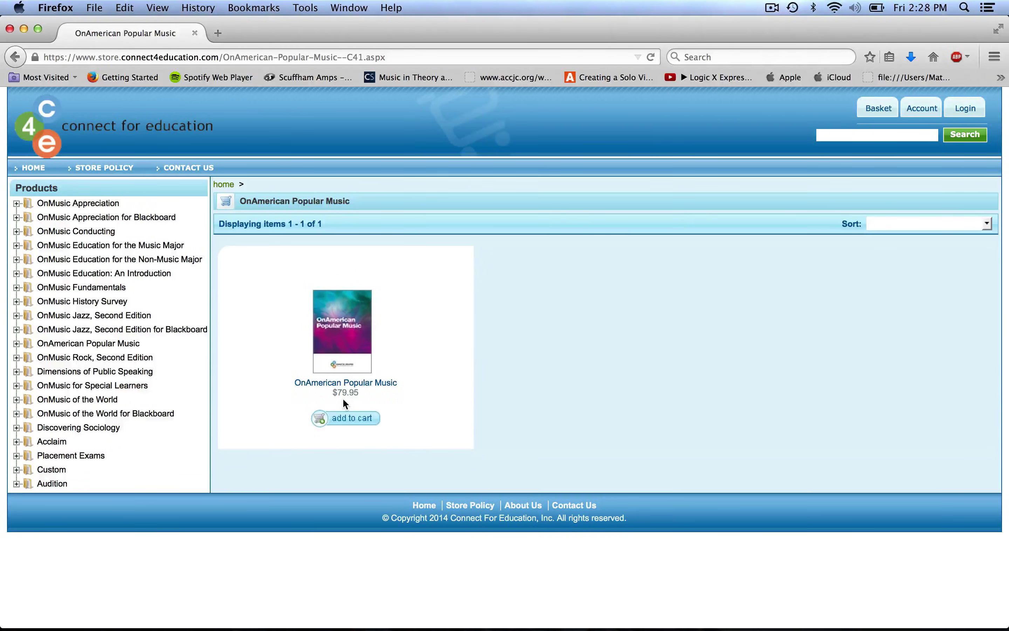
Go back to the mywebtext.com home page and open the student registration form for OnAmerican Popular Music.
left_click(17, 57)
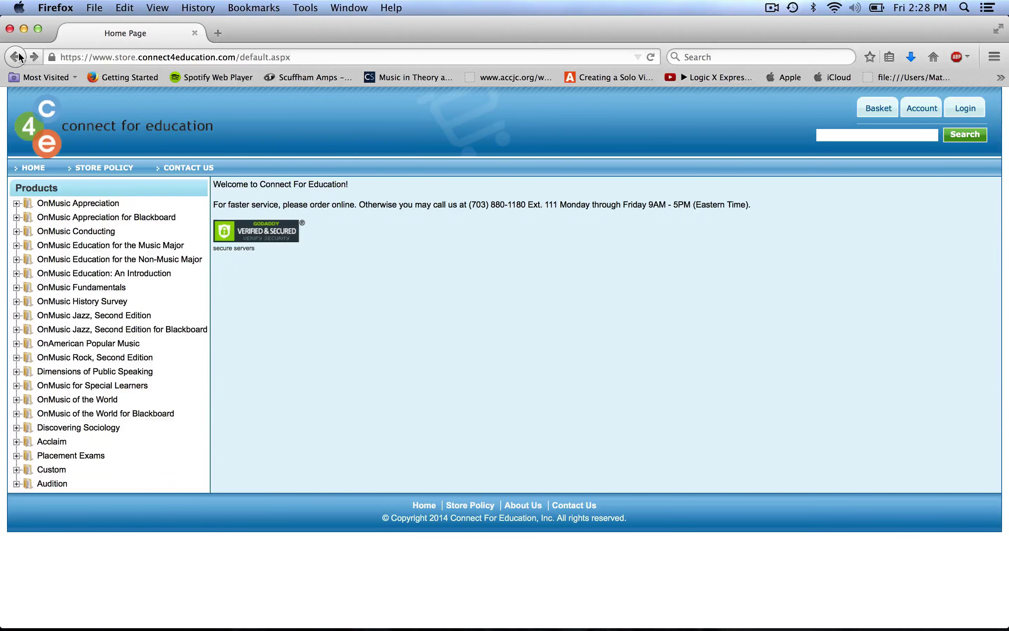
left_click(19, 57)
mouse_move(693, 104)
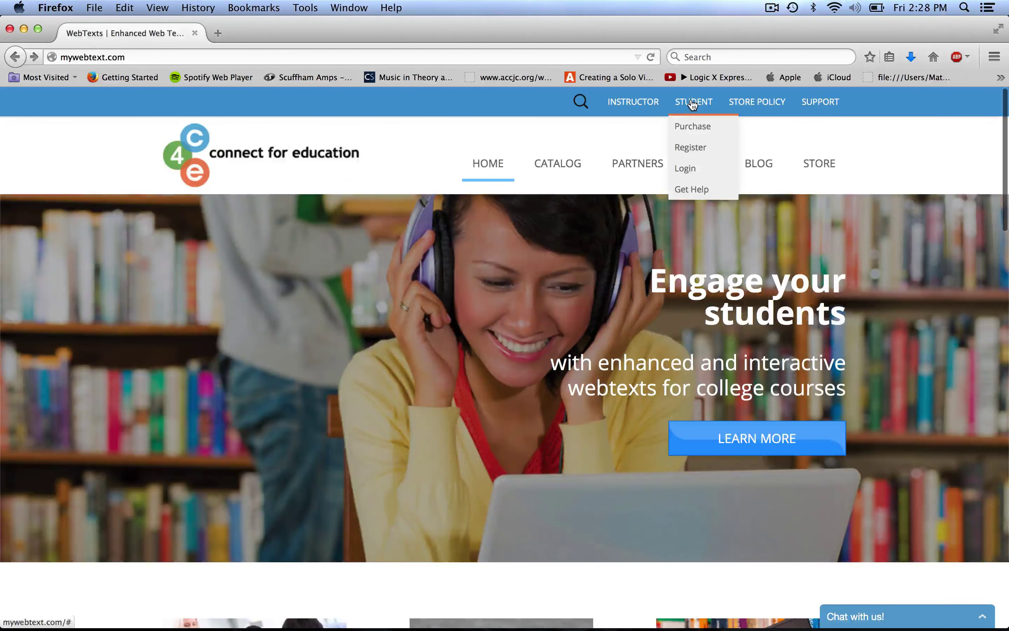
left_click(696, 147)
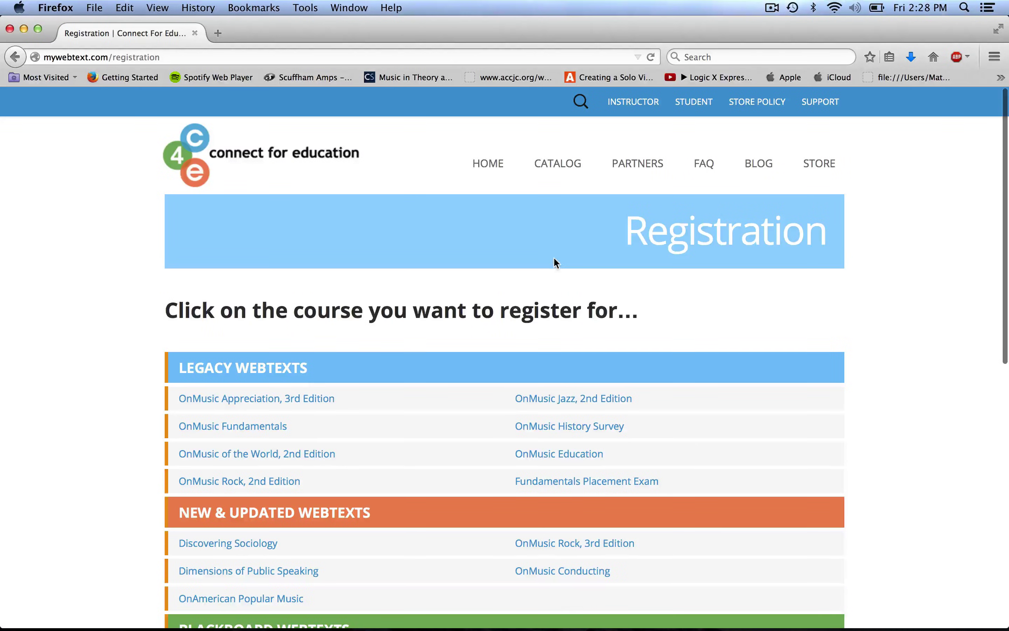
scroll(419, 346, "down", 3)
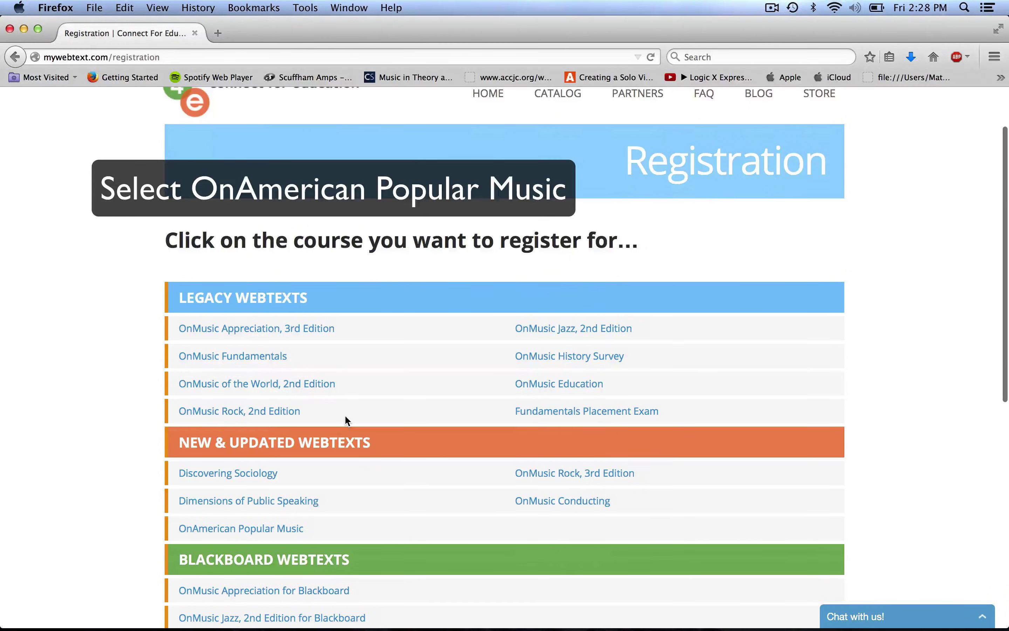
left_click(282, 529)
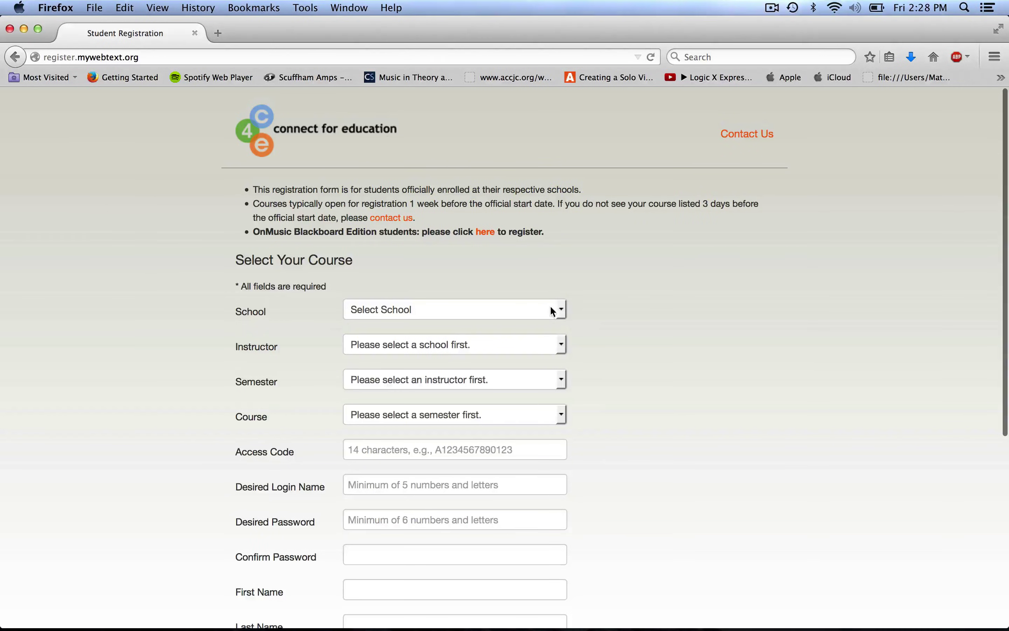
Choose Solano Community College as the school, select the course instructor, and review the remaining registration fields.
left_click(559, 307)
scroll(532, 402, "down", 4)
scroll(532, 401, "down", 15)
scroll(531, 400, "down", 20)
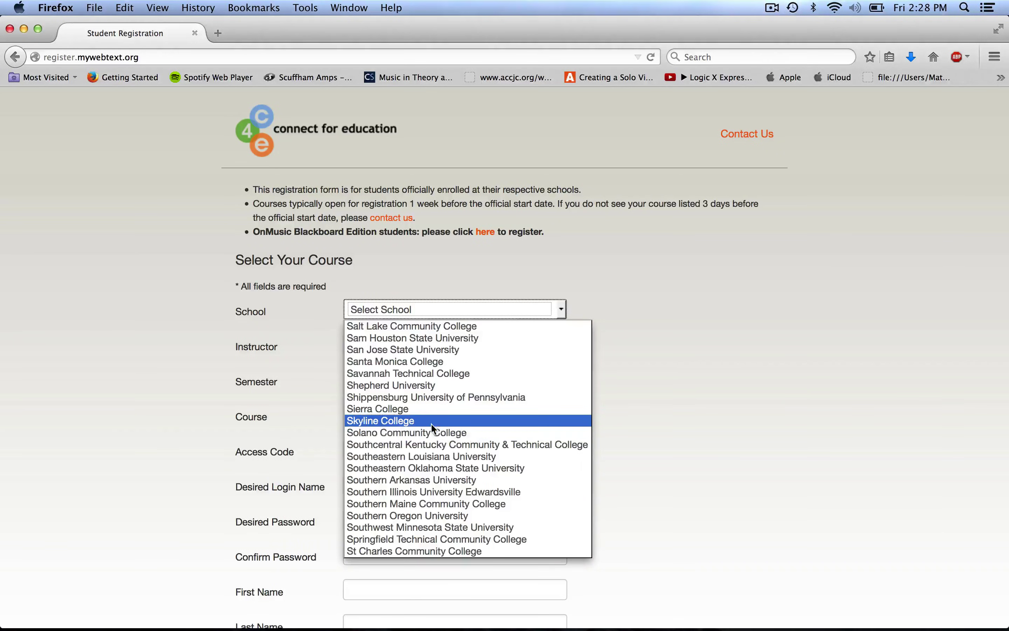
left_click(447, 432)
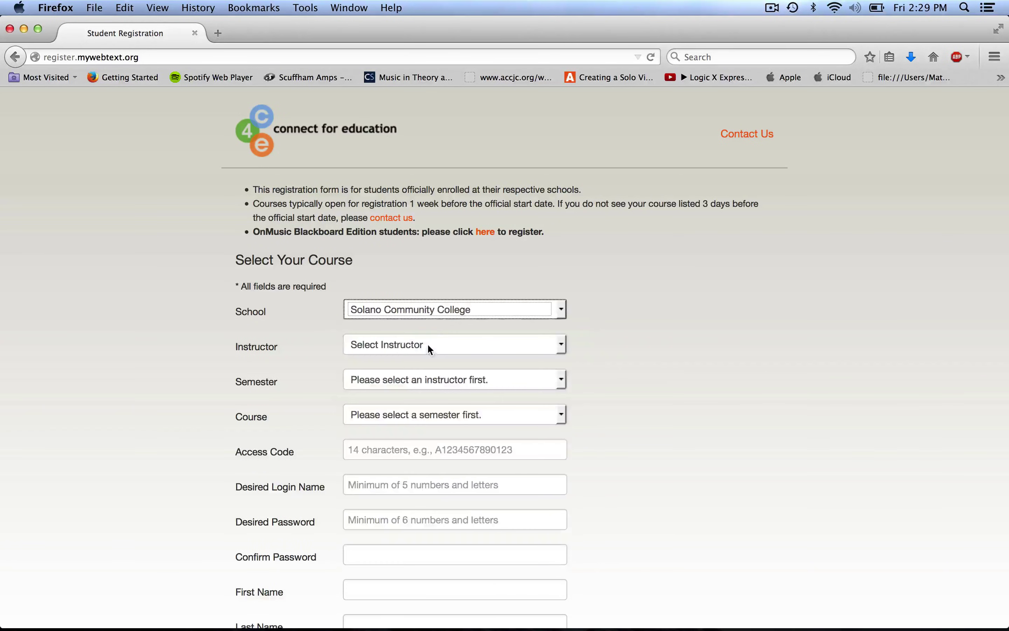
left_click(437, 343)
left_click(434, 373)
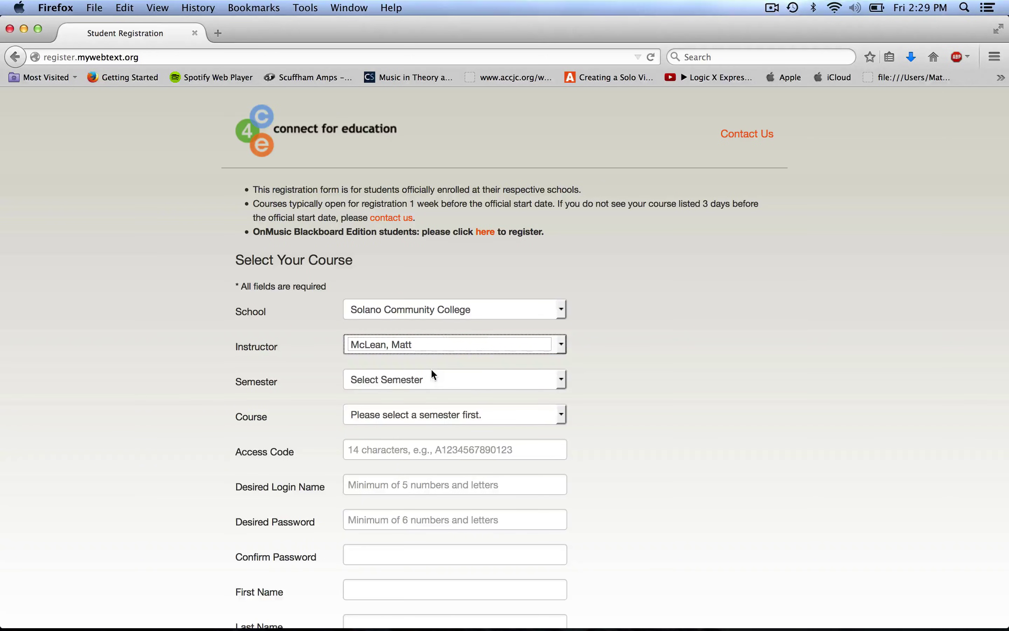
scroll(528, 423, "down", 3)
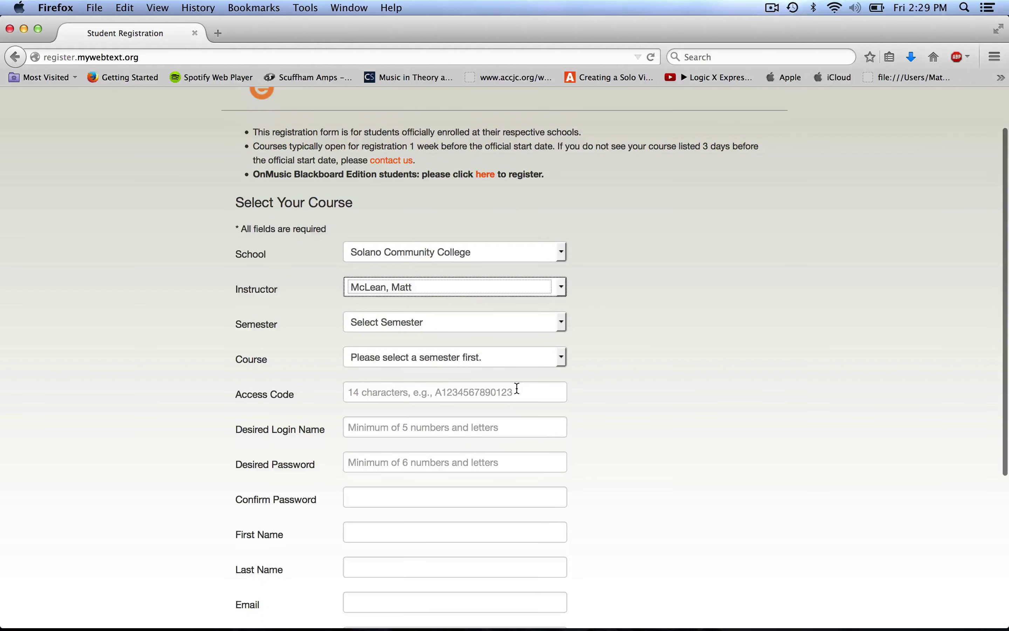
scroll(515, 394, "down", 10)
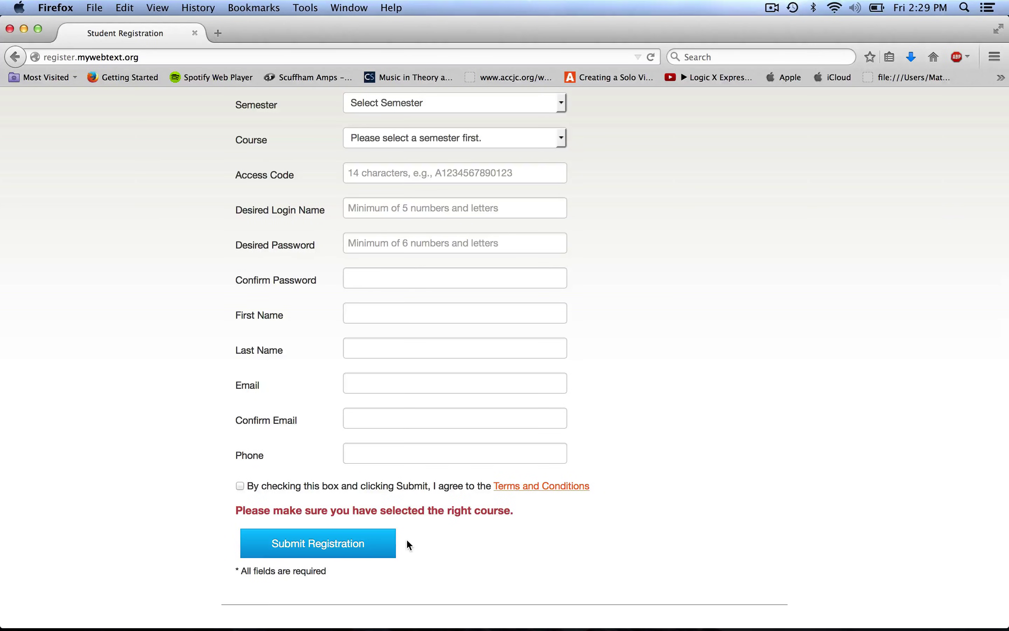
scroll(684, 446, "up", 10)
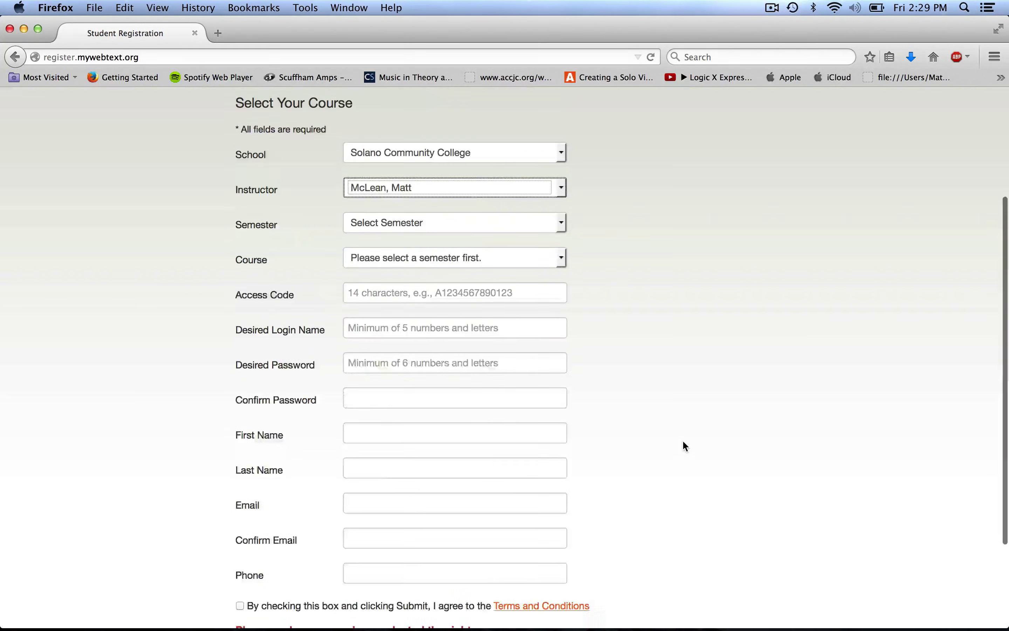
Return to the mywebtext.com home page and open the student login for OnAmerican Popular Music.
left_click(14, 57)
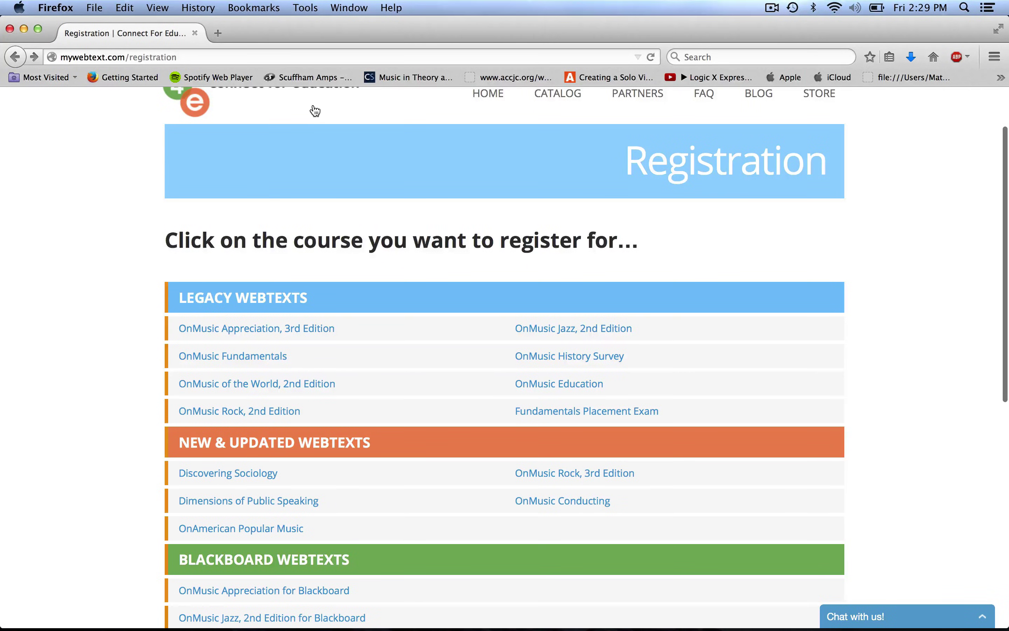
left_click(487, 95)
mouse_move(690, 104)
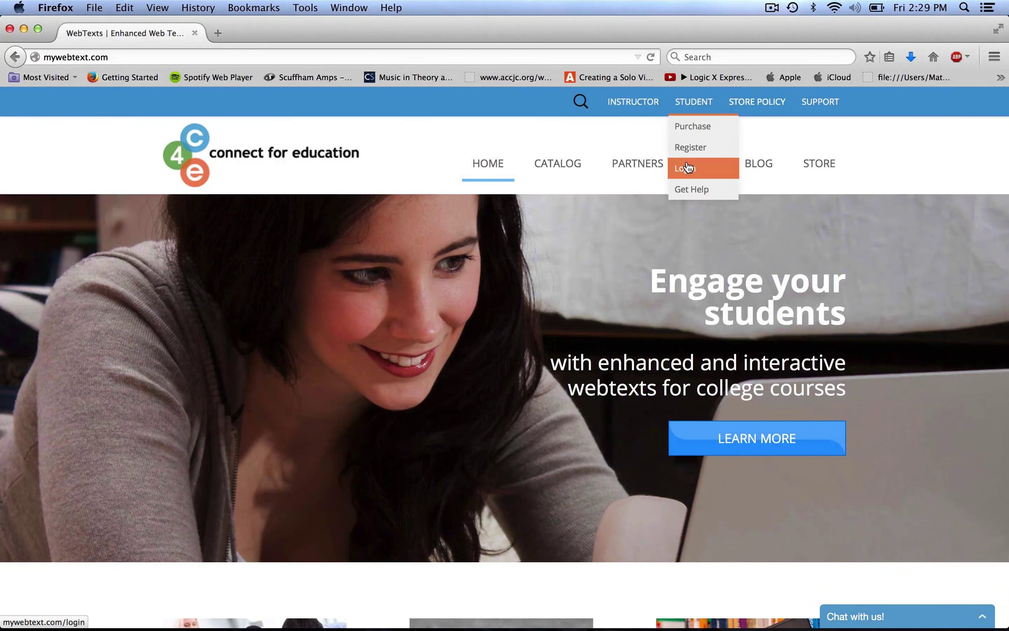
left_click(687, 167)
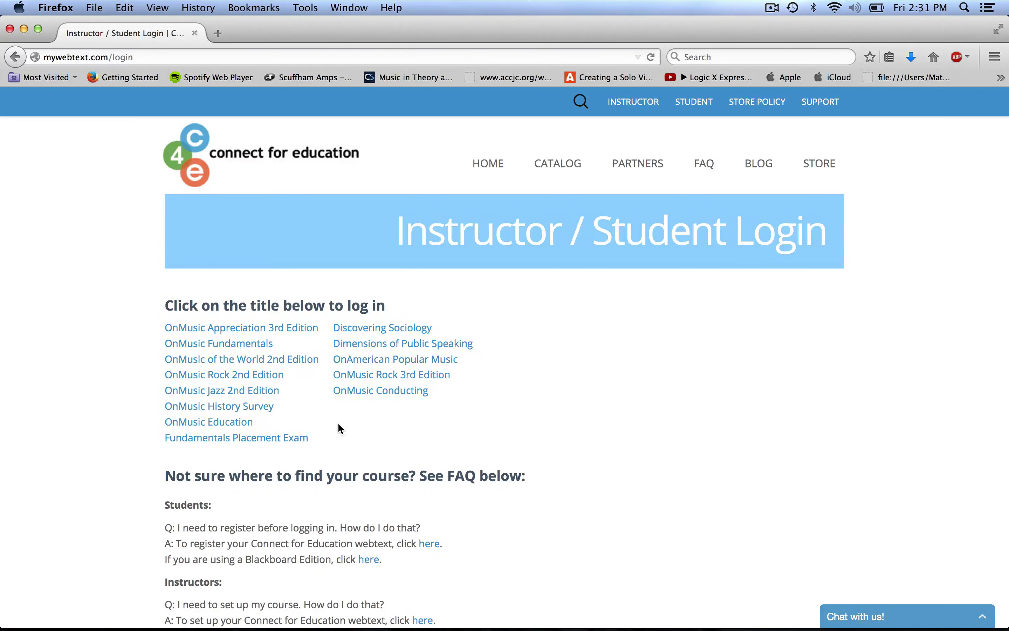
left_click(379, 362)
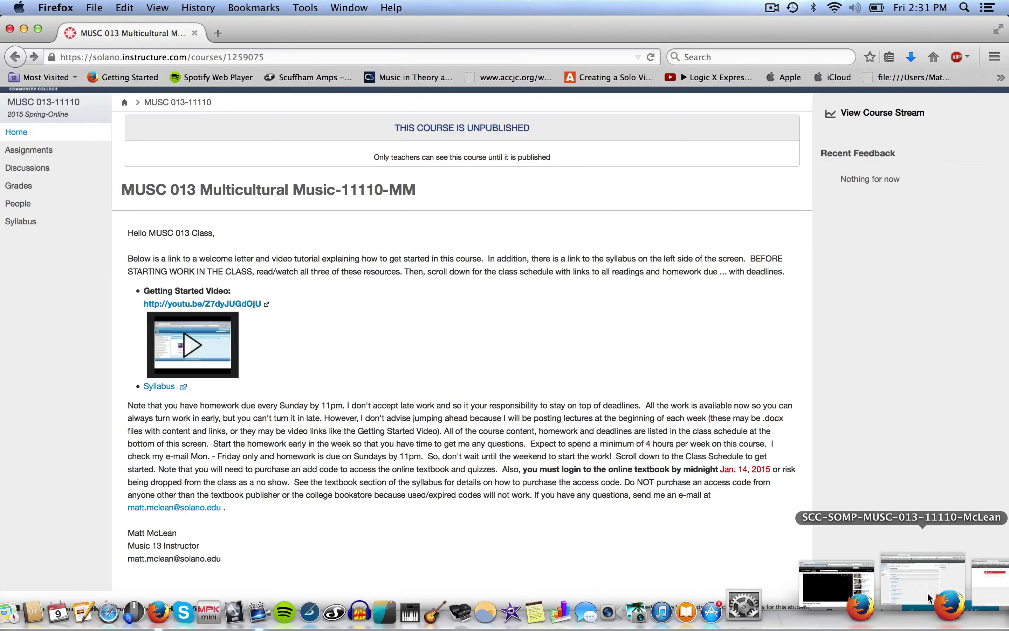
Switch to the logged-in MUSC-013-11110 webtext course window and review its course modules, lesson readings and quizzes.
left_click(927, 591)
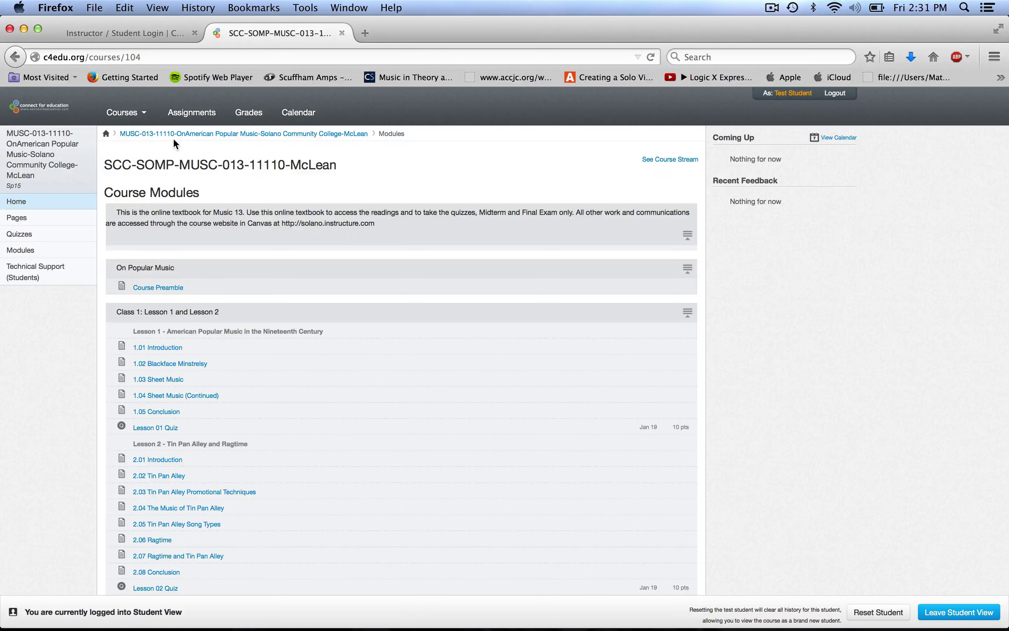
left_click(125, 117)
scroll(338, 392, "down", 10)
scroll(338, 395, "down", 5)
scroll(254, 377, "up", 15)
scroll(255, 343, "down", 1)
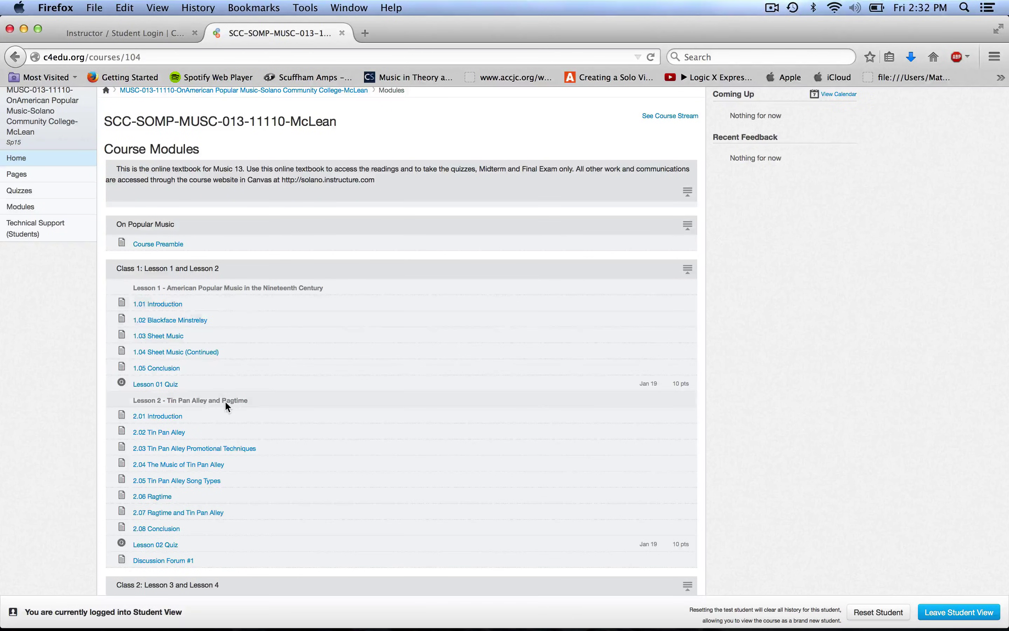
scroll(226, 402, "down", 1)
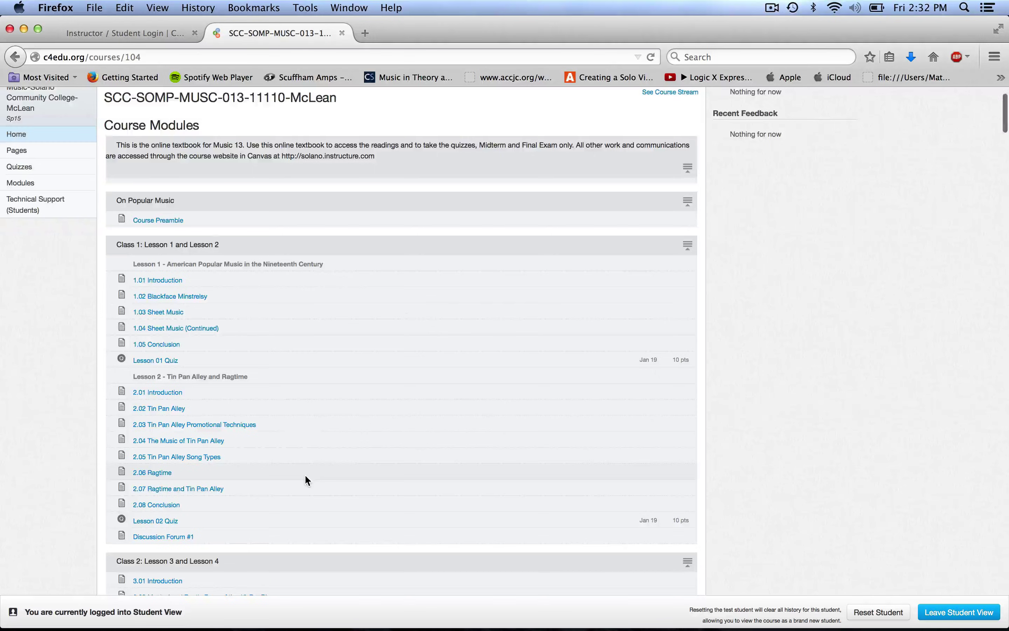
scroll(305, 476, "down", 3)
scroll(305, 475, "up", 5)
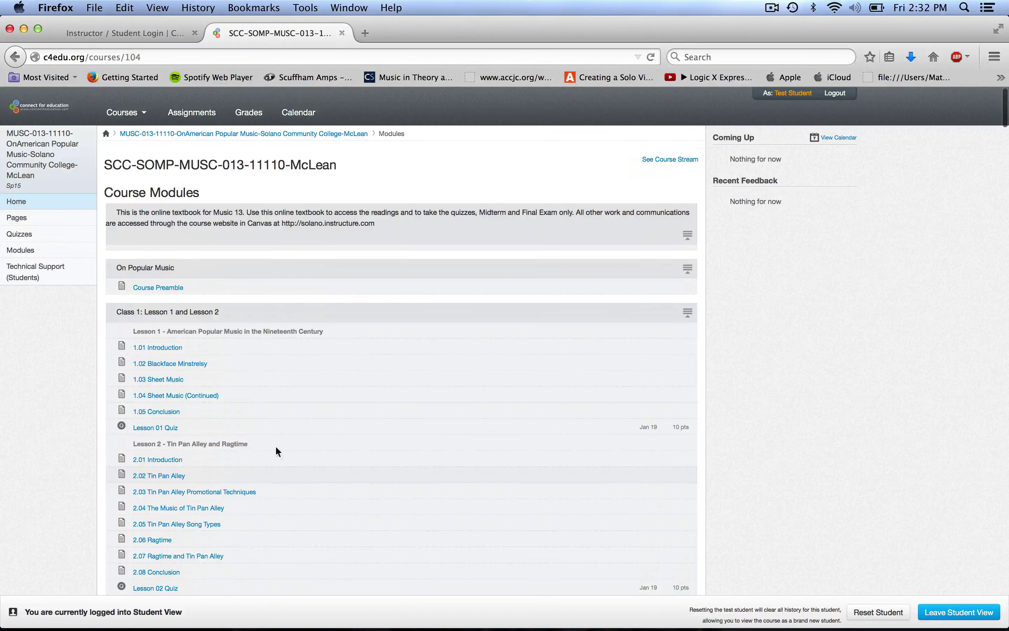
Open the 1.02 Blackface Minstrelsy reading in Lesson 1 and look through its text and Spotify song links.
left_click(187, 370)
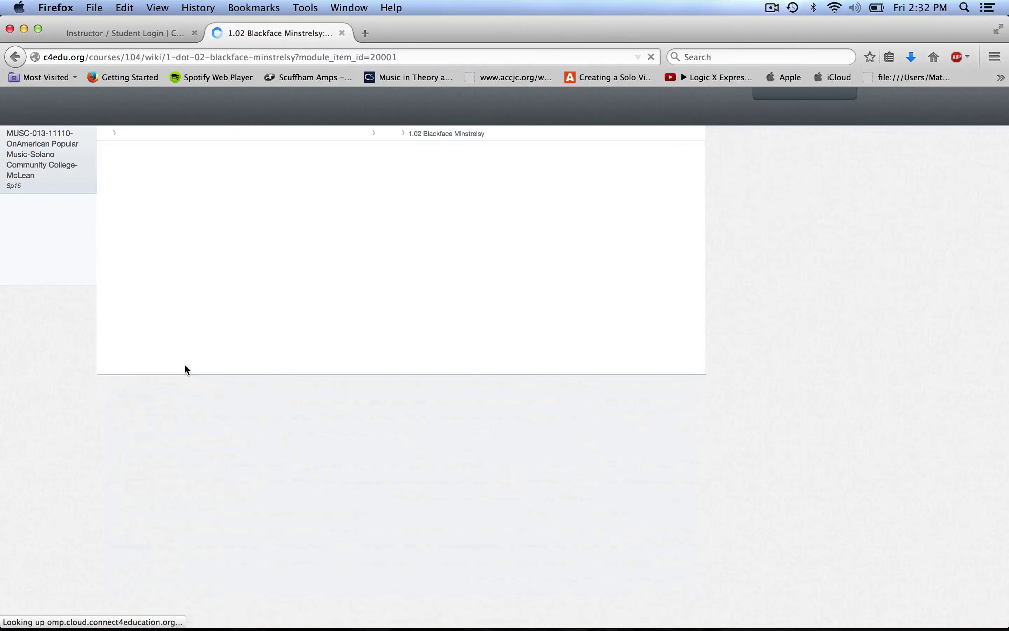
scroll(307, 370, "down", 5)
scroll(308, 370, "down", 8)
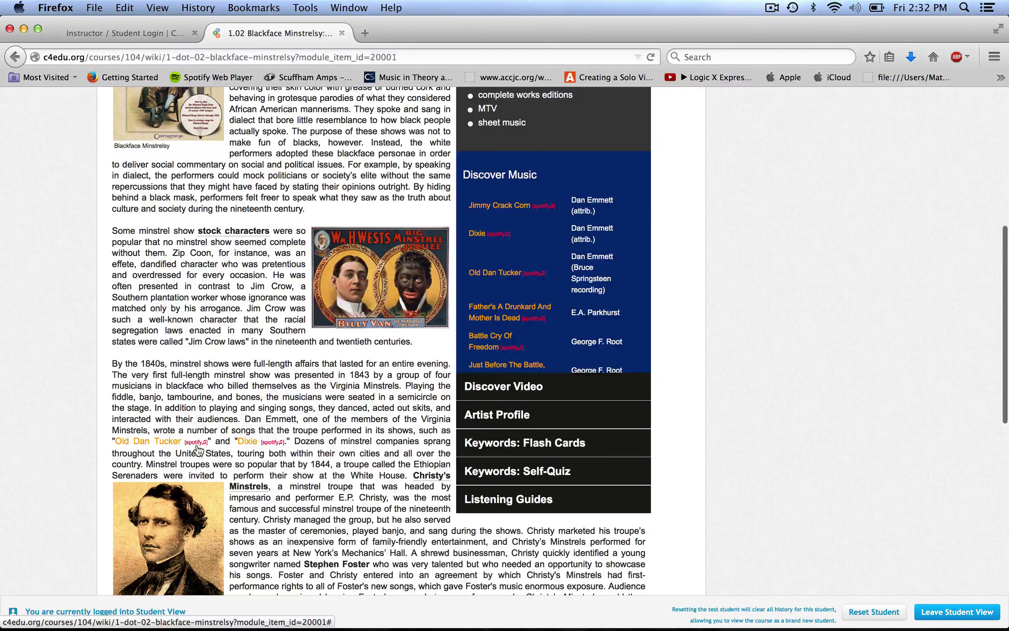
scroll(256, 469, "down", 16)
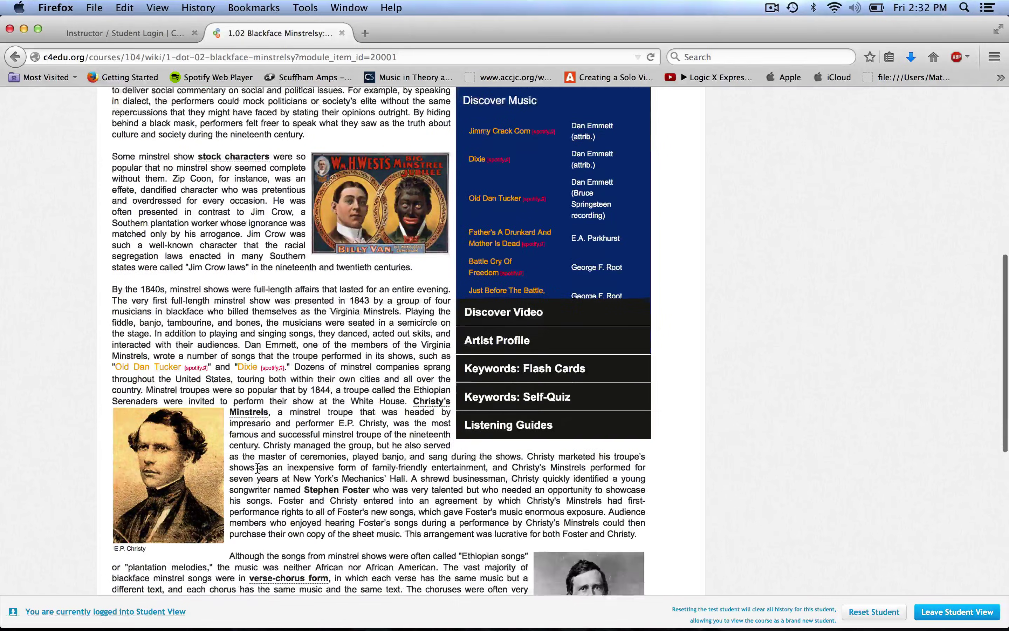
scroll(257, 468, "down", 2)
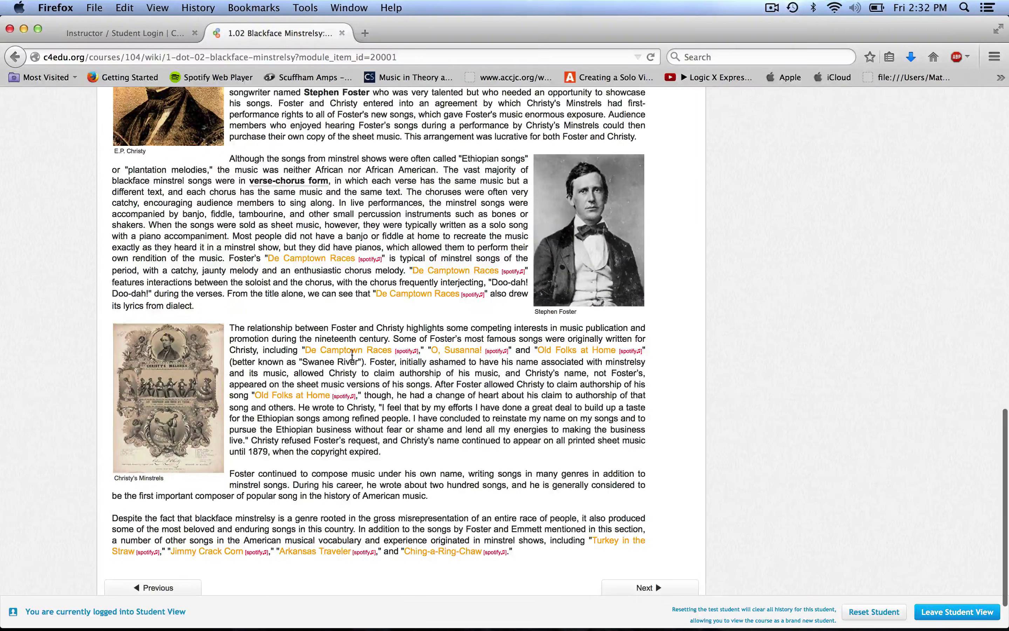
scroll(393, 403, "up", 1)
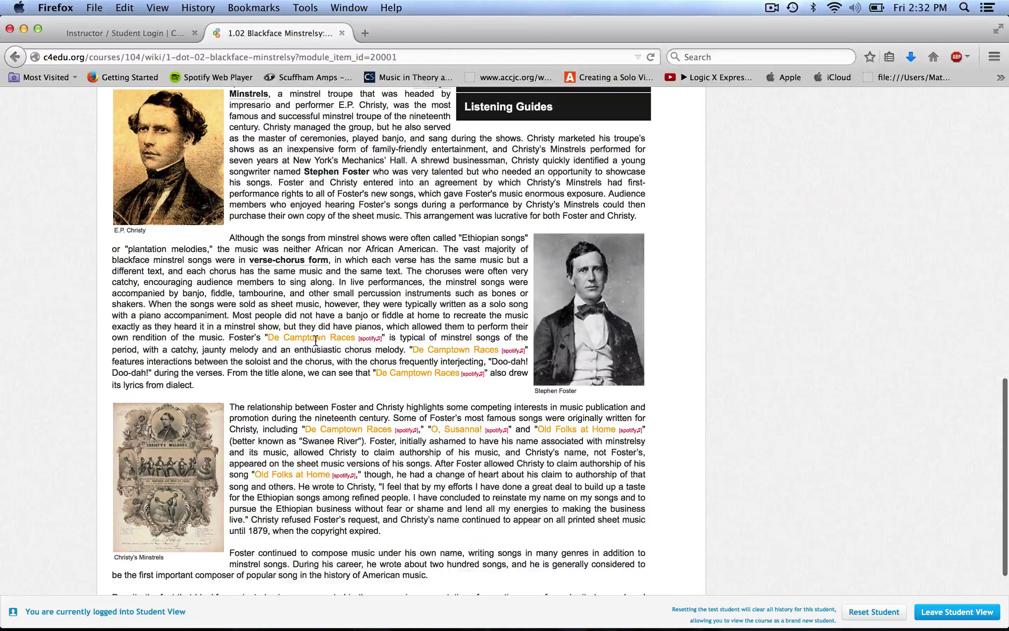
scroll(341, 371, "up", 12)
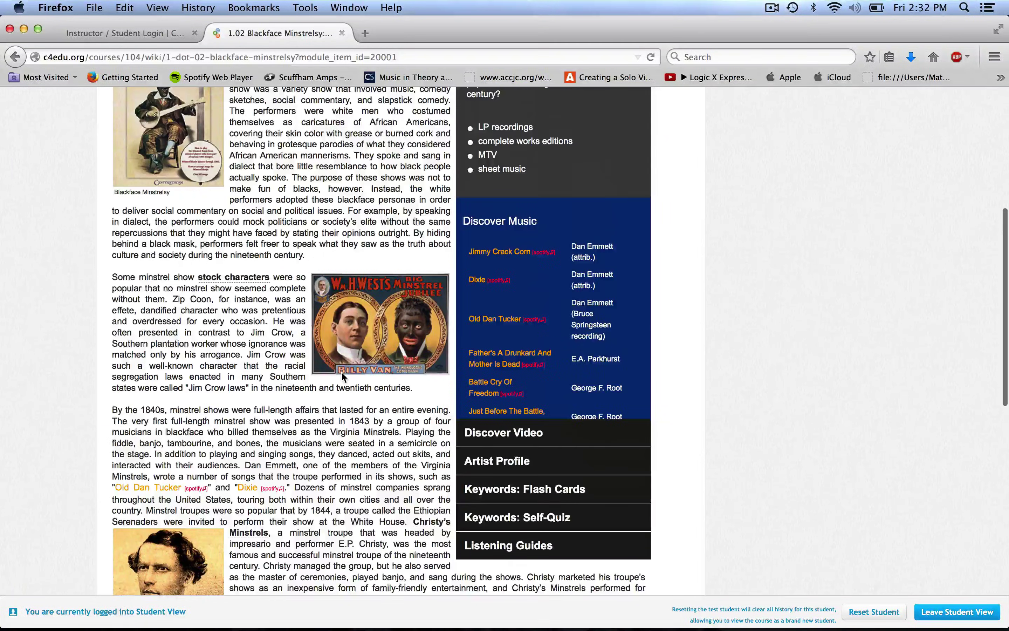
Open the Spotify link for Old Dan Tucker, log in with the saved account to play it, and close the player window.
left_click(196, 489)
left_click_drag(387, 383, 629, 490)
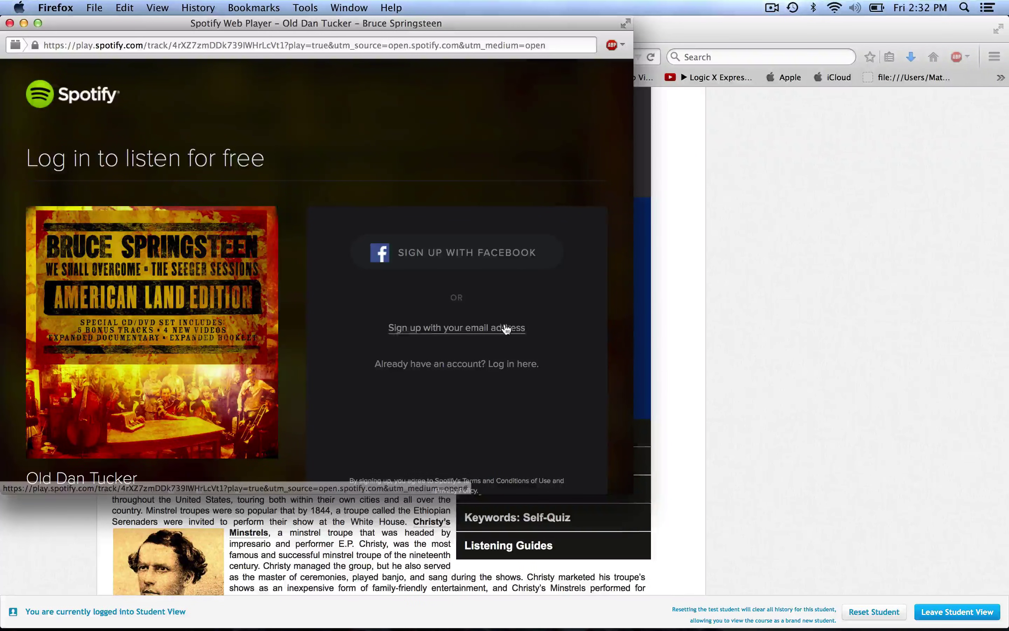
left_click(504, 369)
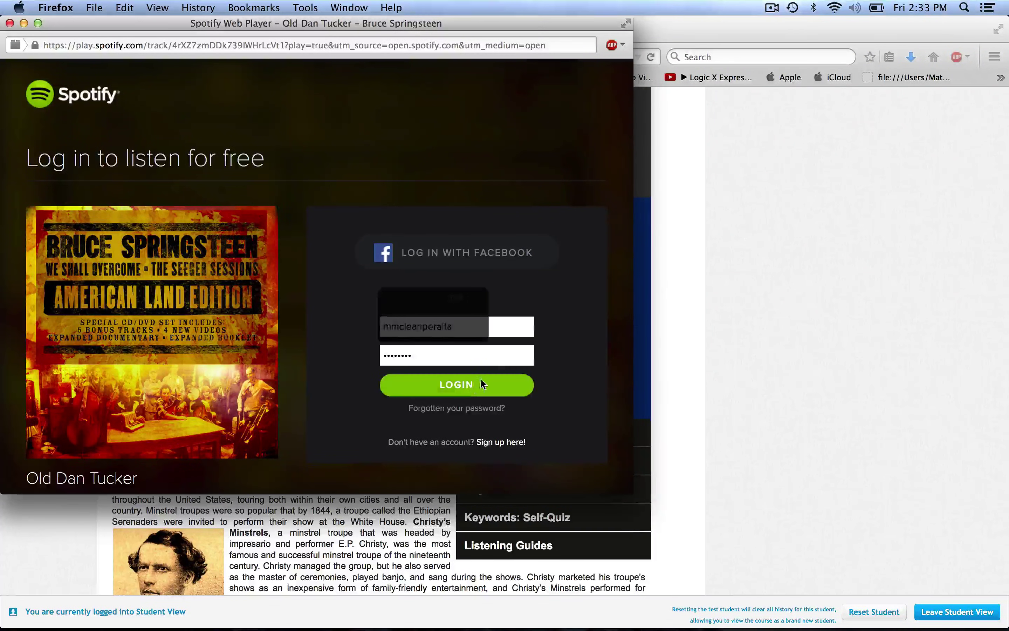
left_click(464, 385)
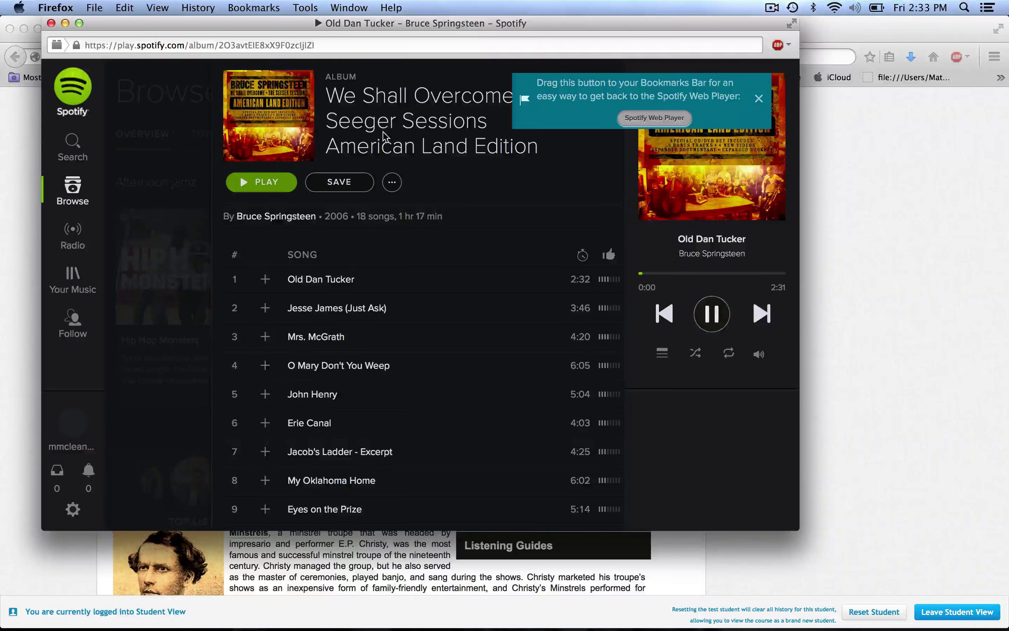
left_click(65, 24)
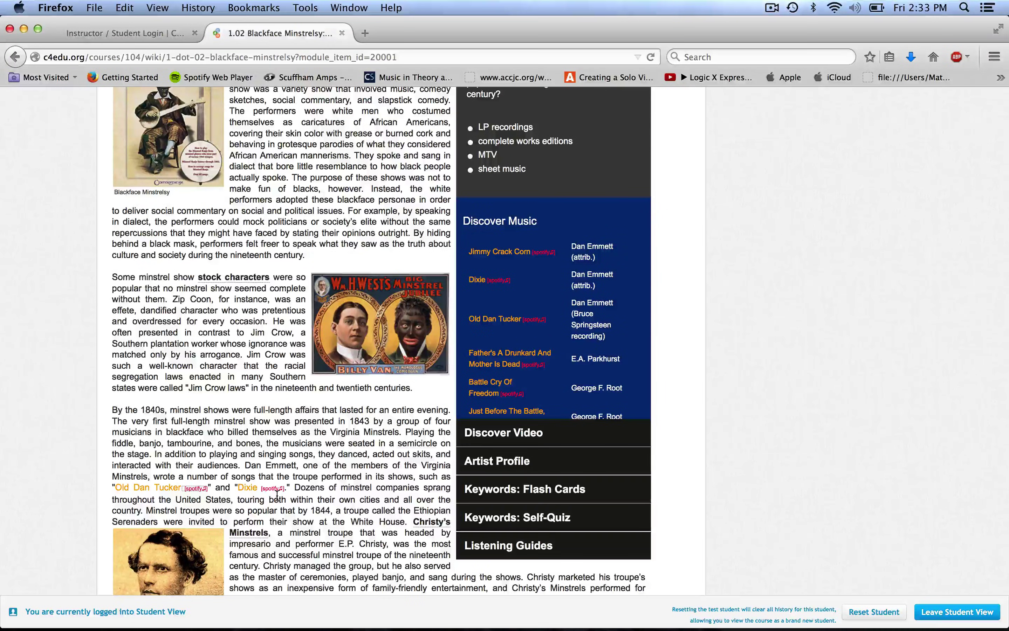
Review the lesson overview, Test Yourself questions and Discover Music list beside the Blackface Minstrelsy reading.
scroll(333, 497, "down", 15)
scroll(332, 497, "up", 20)
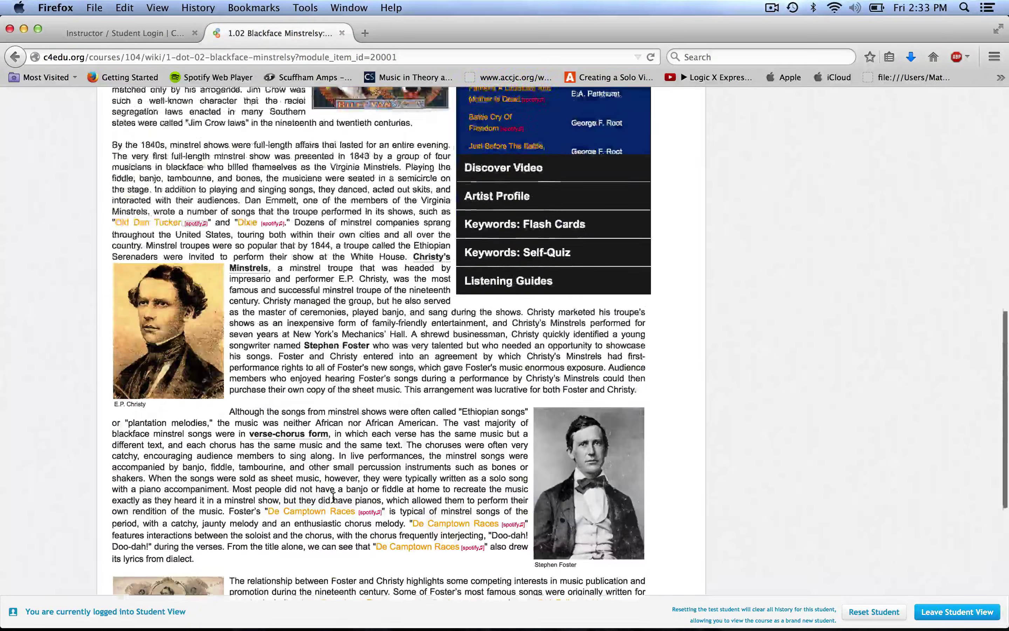
scroll(324, 415, "up", 5)
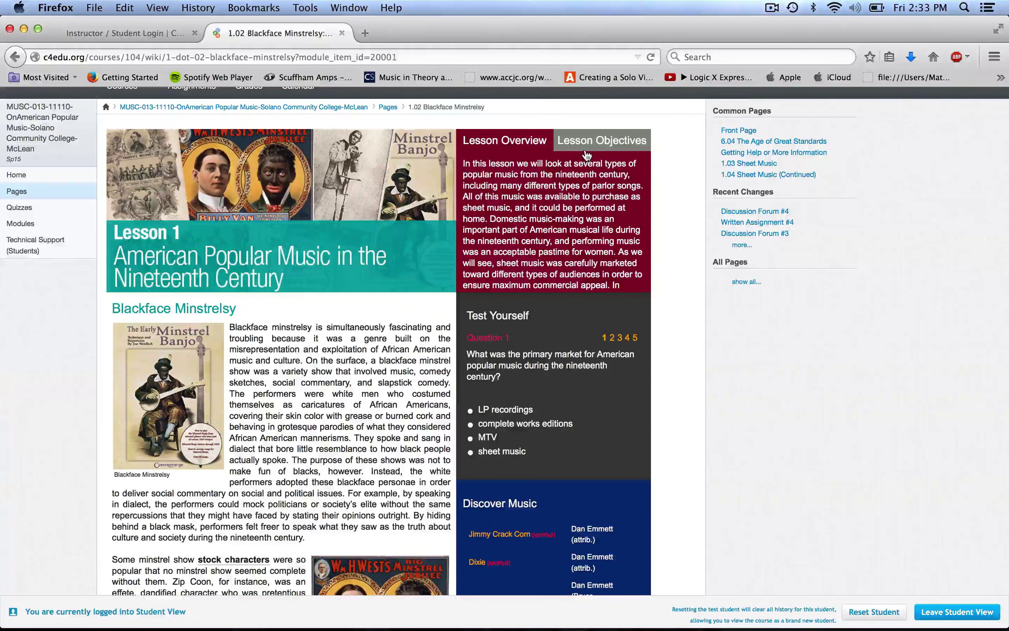
scroll(583, 156, "down", 3)
scroll(582, 157, "up", 3)
scroll(449, 313, "down", 10)
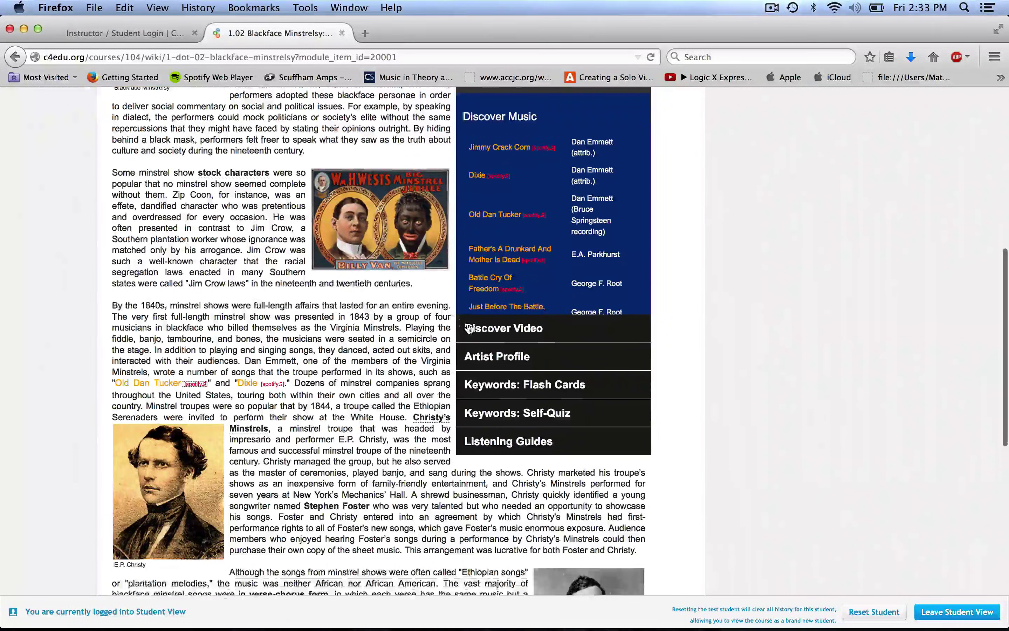
View the lesson's Discover Video and Artist Profile pop-ups, closing each one.
left_click(481, 330)
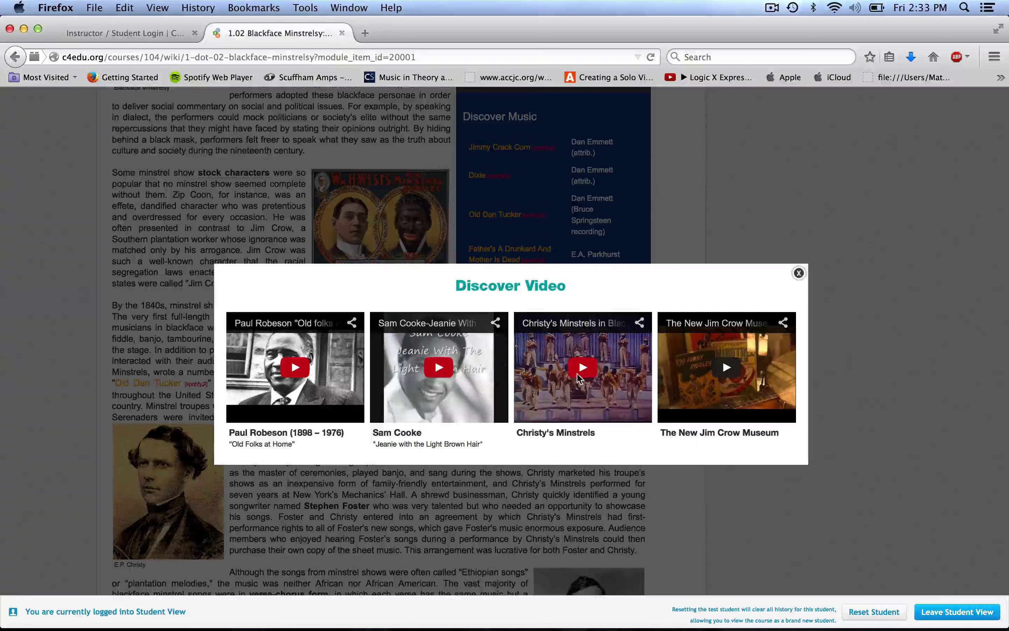
left_click(798, 274)
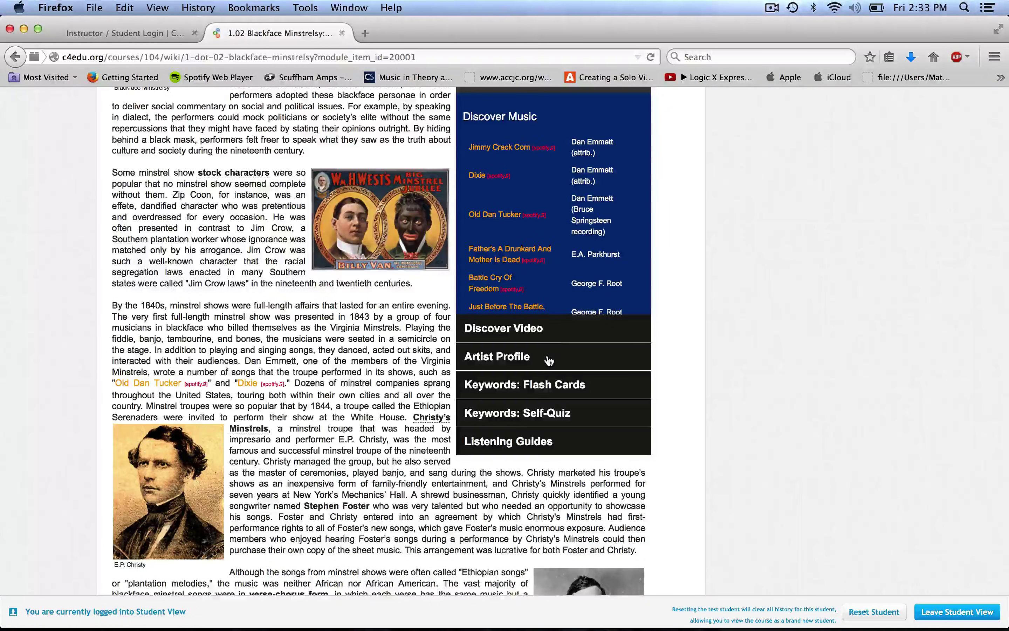
left_click(528, 358)
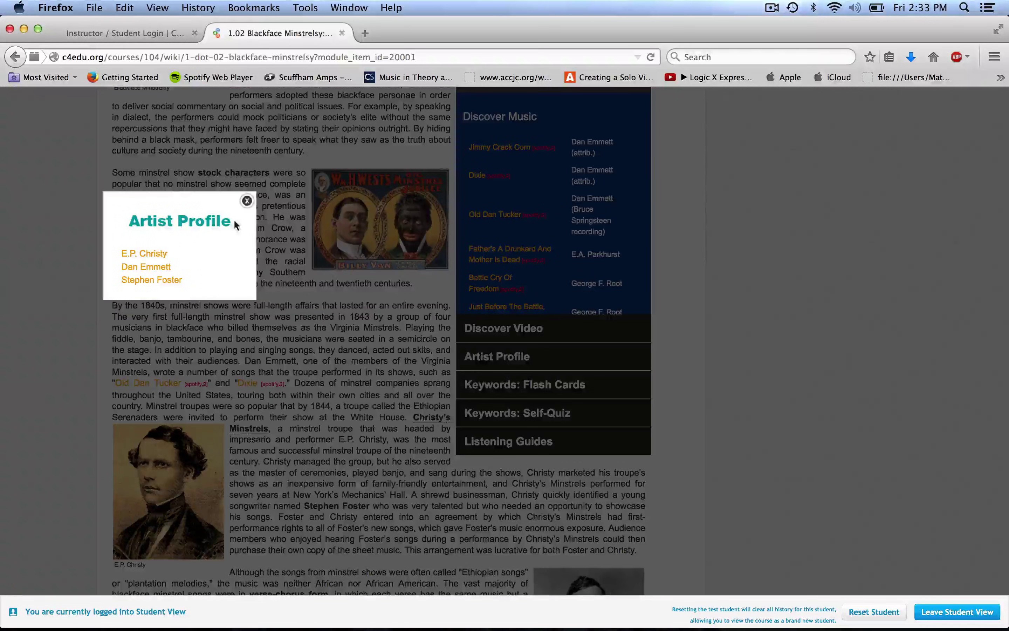
left_click(246, 203)
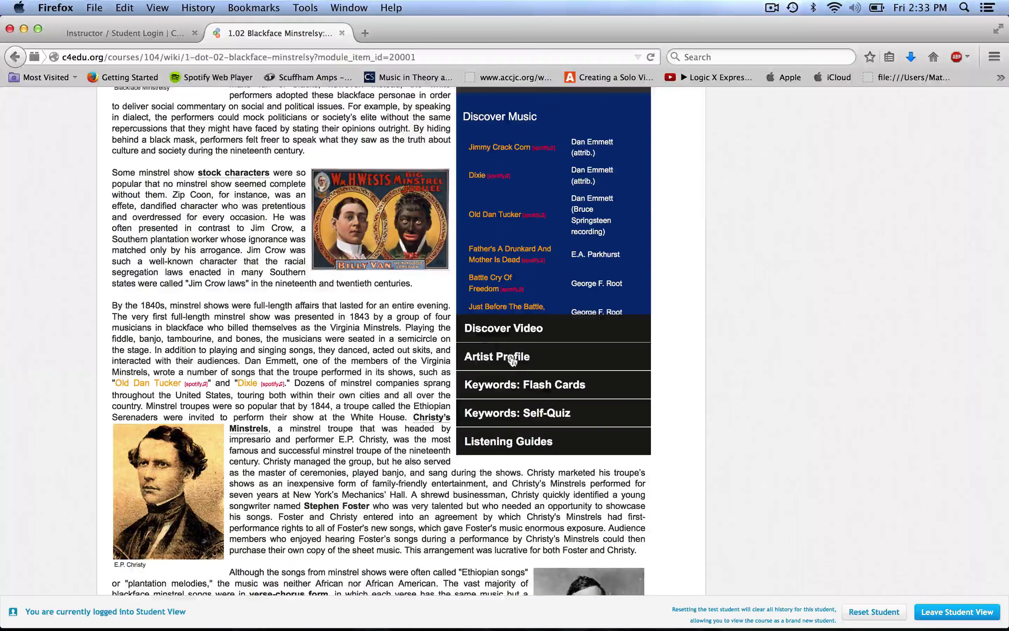
Open the Keywords: Flash Cards, flip the Broadside ballad card to its definition and back, and close the cards.
left_click(551, 390)
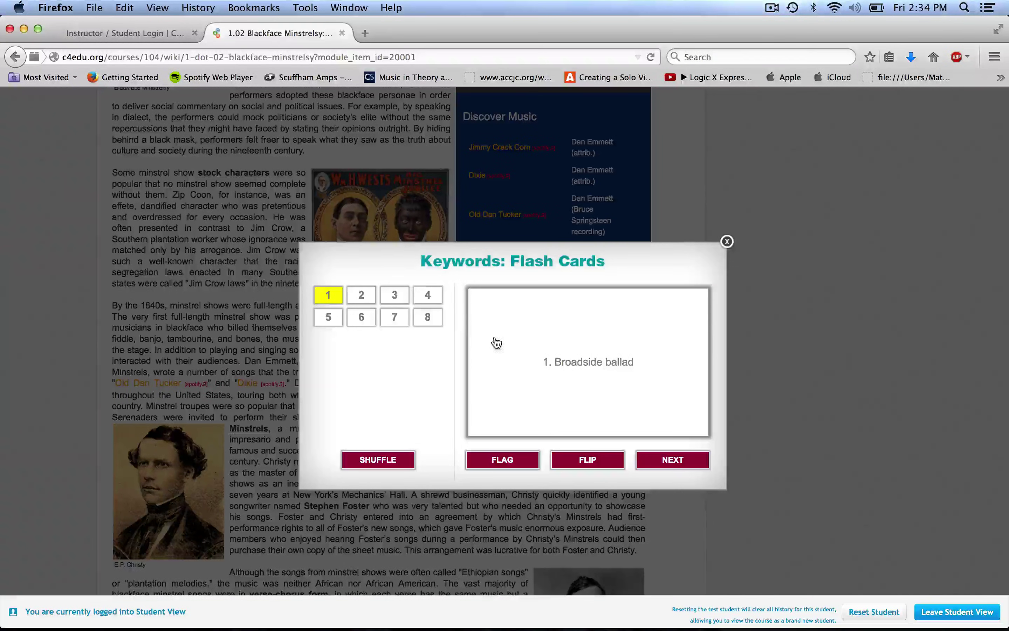
left_click(592, 471)
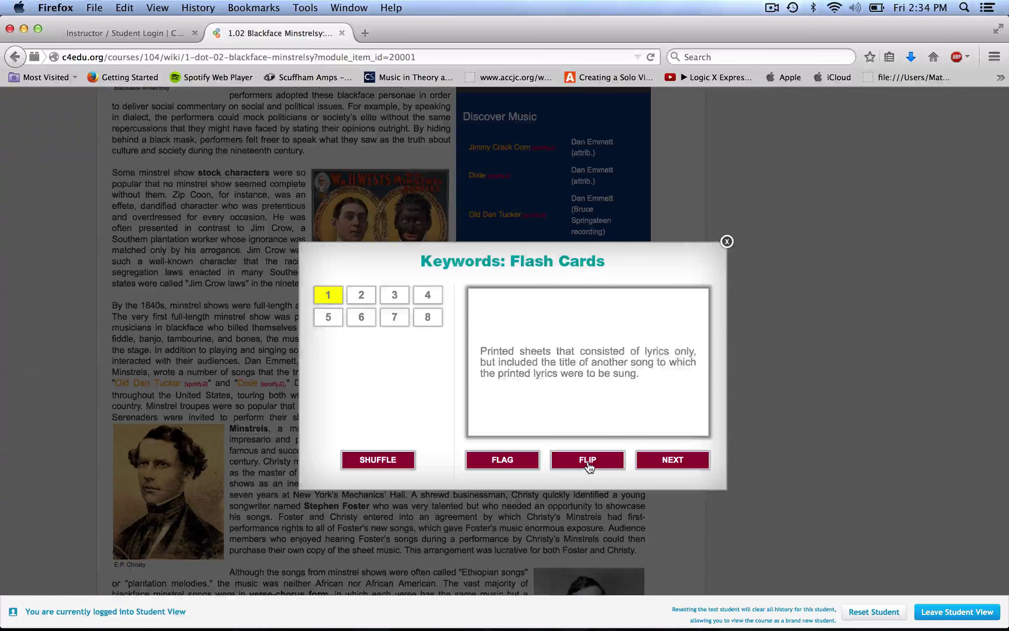
left_click(590, 467)
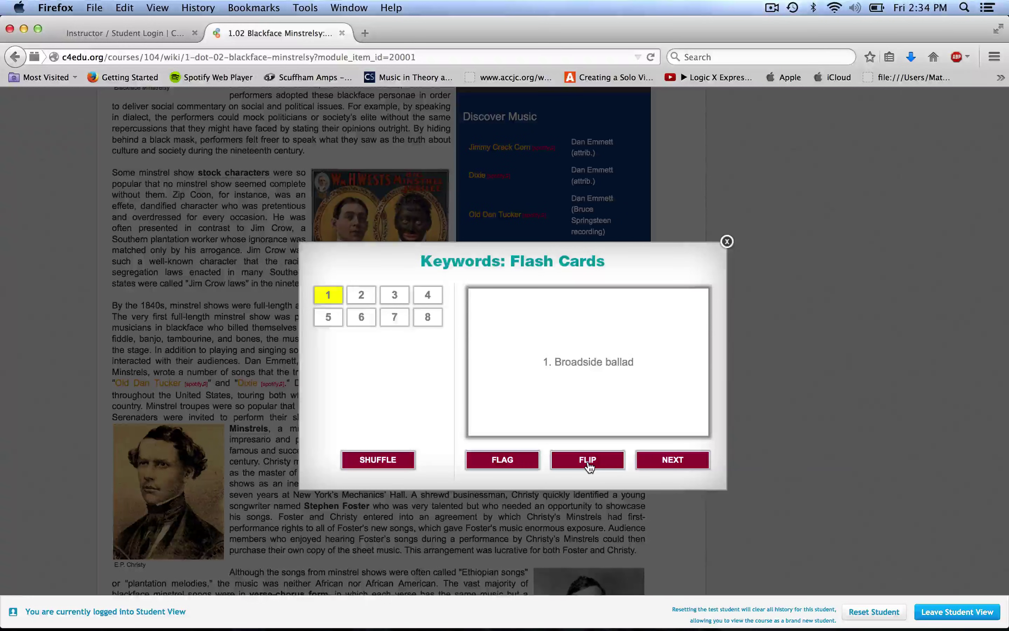
left_click(590, 467)
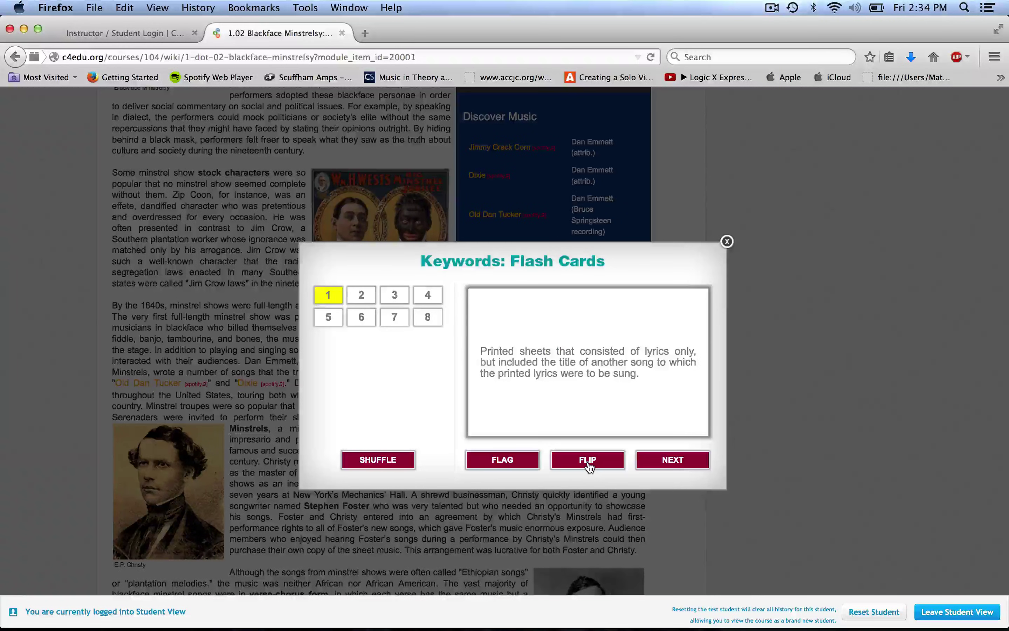
left_click(727, 242)
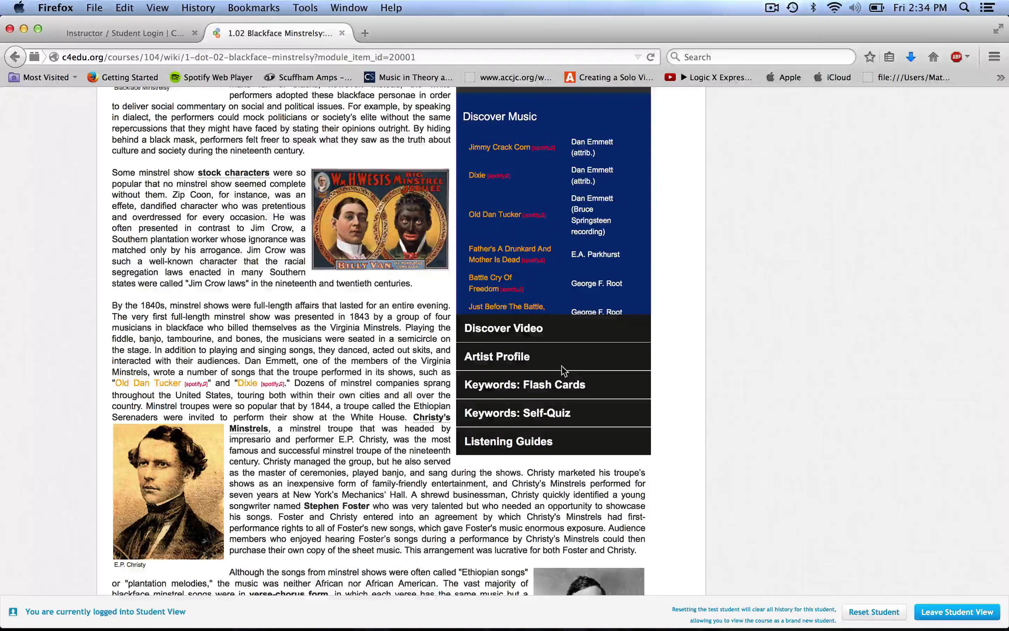
Open the Keywords: Self-Quiz, move the Stock characters and Social reform songs keywords around, and close the quiz.
left_click(542, 414)
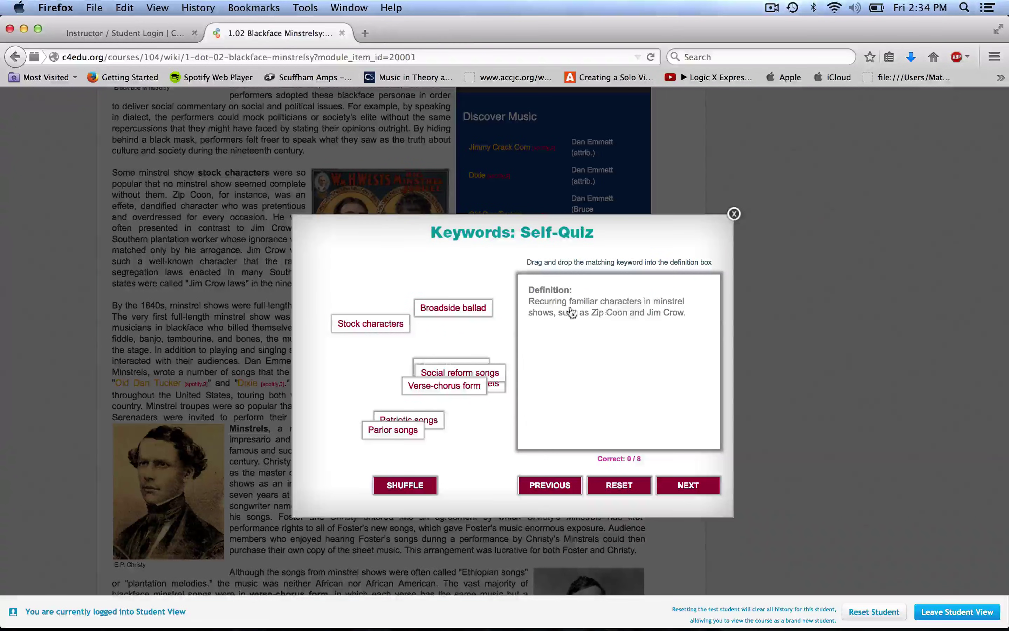
mouse_move(398, 322)
left_mouse_down()
mouse_move(400, 351)
mouse_move(523, 349)
mouse_move(465, 322)
mouse_move(382, 317)
left_mouse_up()
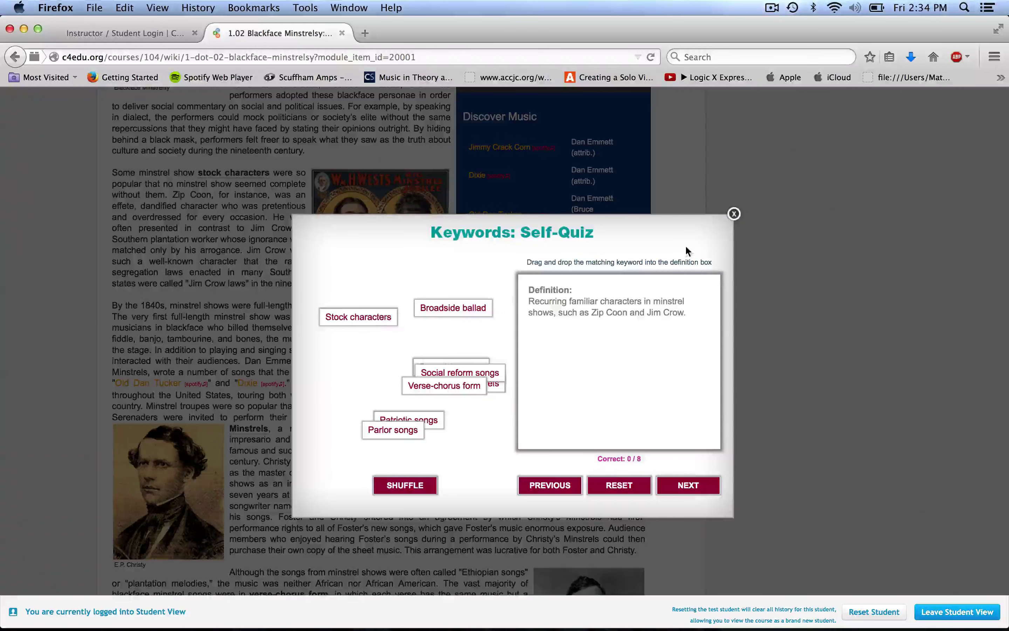
left_click_drag(445, 370, 360, 346)
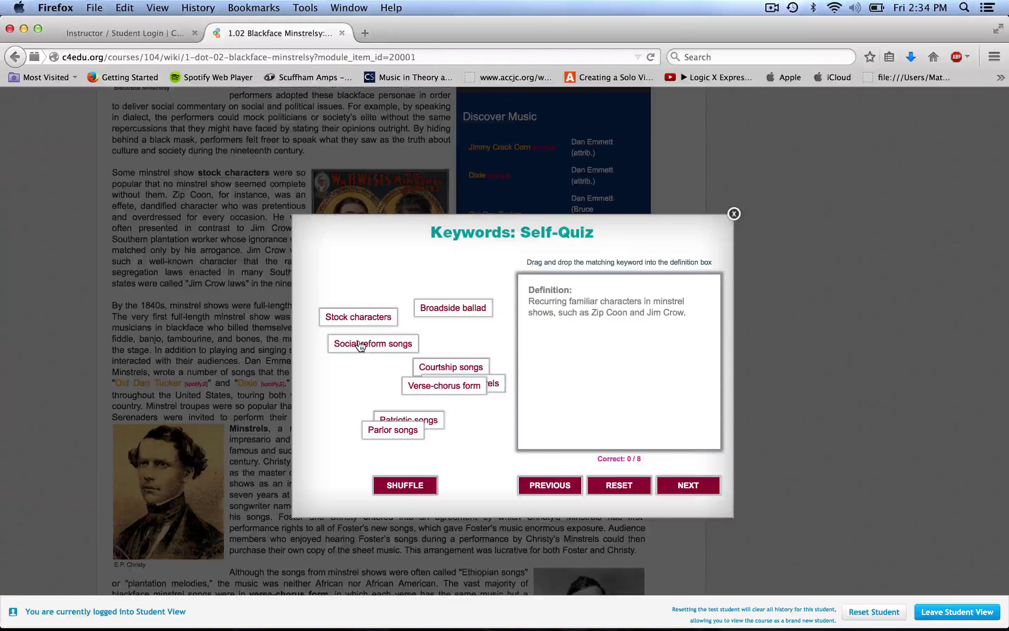
left_click(733, 215)
View the lesson's Listening Guides list, close it, and continue through the Blackface Minstrelsy reading.
left_click(508, 441)
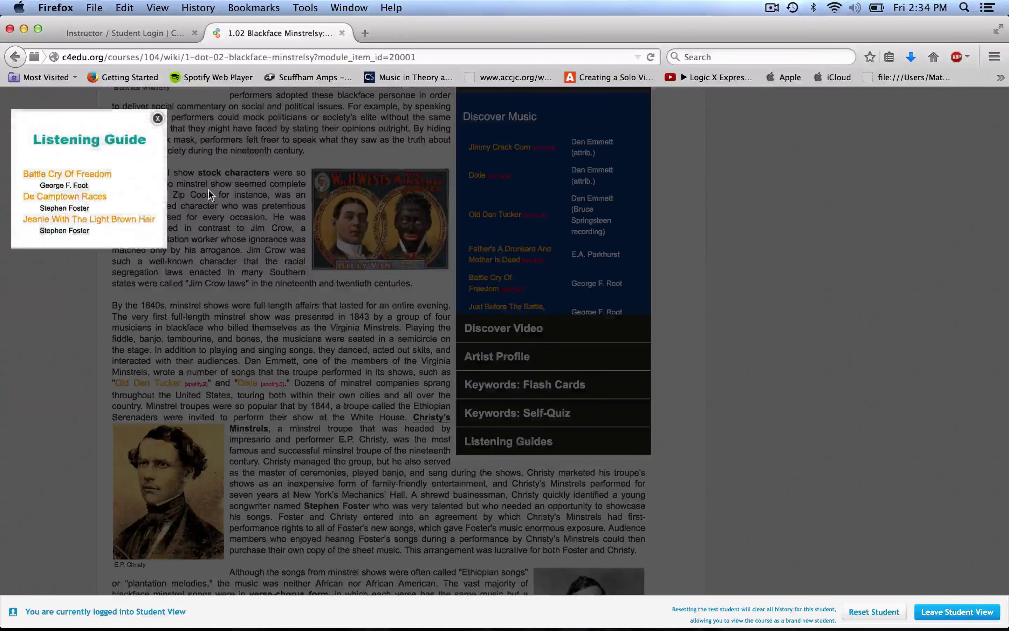
left_click(158, 121)
scroll(333, 265, "down", 6)
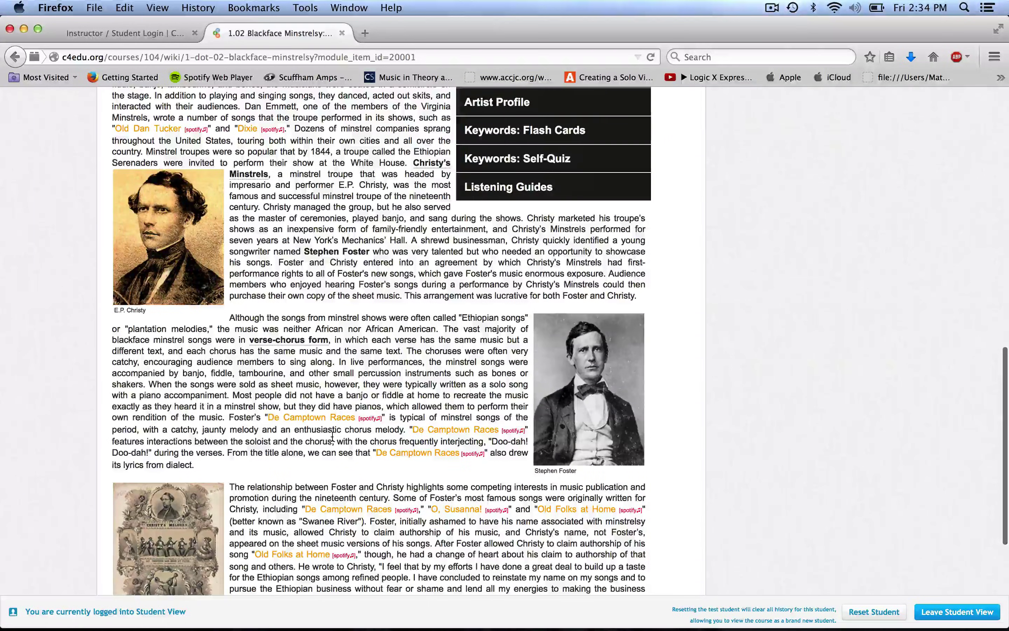
Review the Blackface Minstrelsy lesson page and browse its Discover Music song list through to the last entries.
scroll(378, 501, "down", 1)
scroll(378, 501, "up", 9)
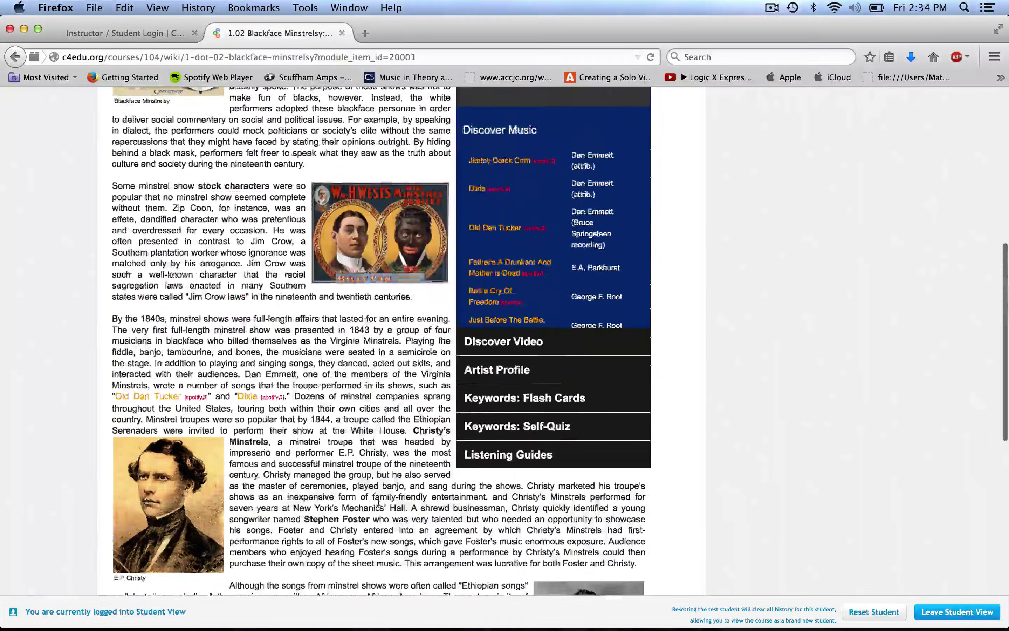
scroll(538, 234, "down", 8)
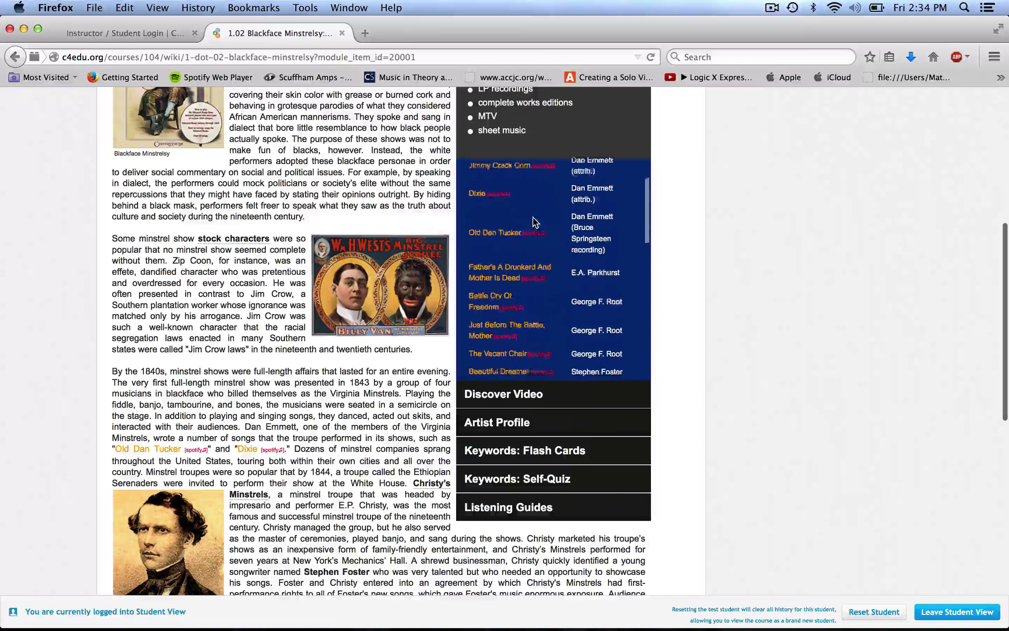
scroll(534, 223, "down", 3)
scroll(535, 224, "up", 8)
scroll(535, 224, "down", 5)
scroll(535, 224, "down", 5)
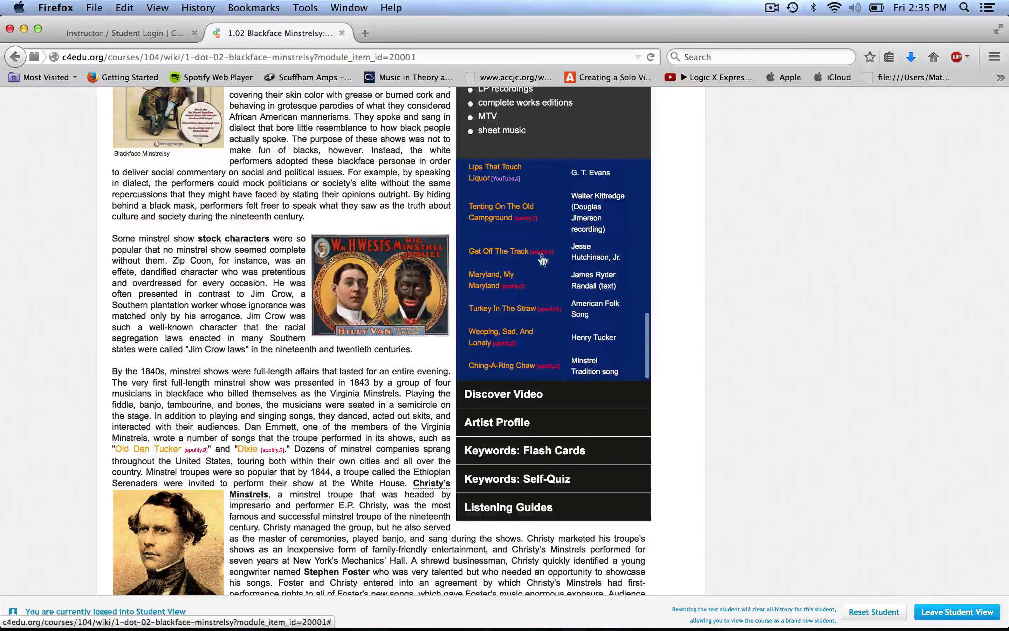
scroll(434, 397, "up", 10)
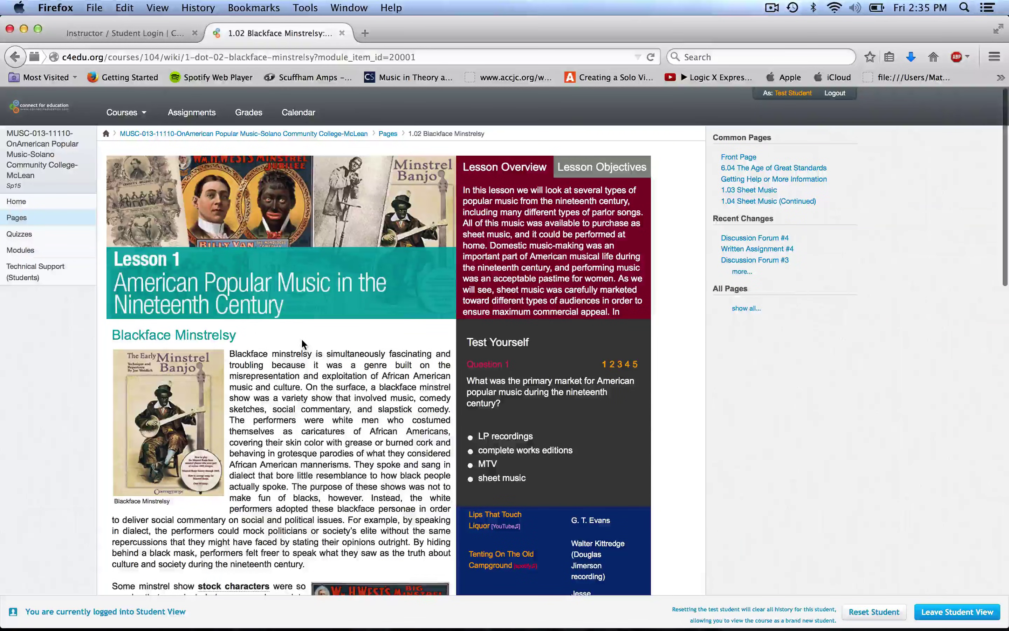
scroll(302, 343, "down", 1)
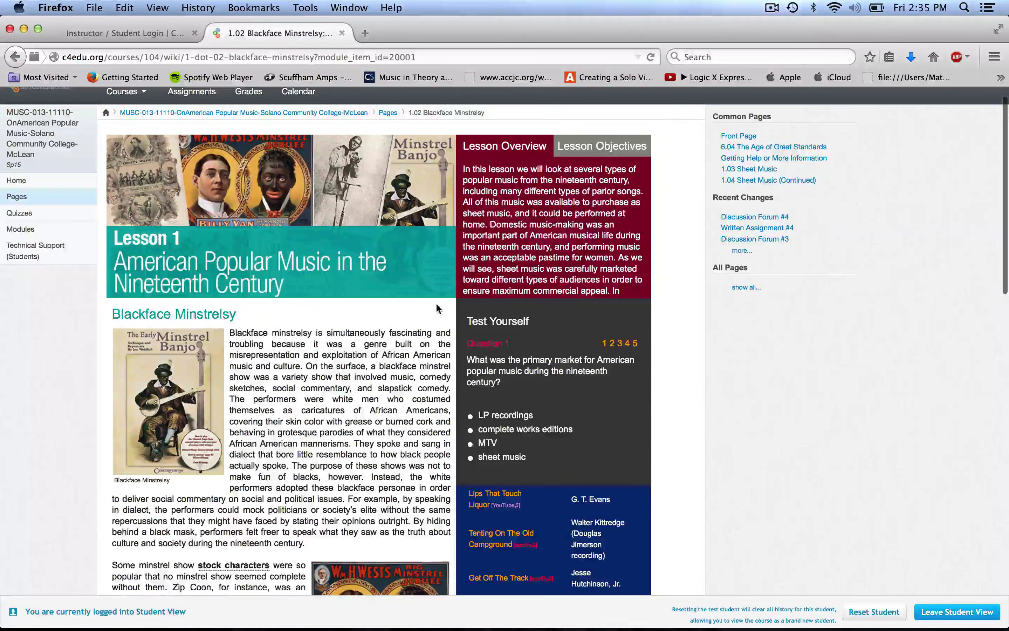
Bring up the minimized Dailymotion window with Ken Burns - Jazz 101 - Gumbo, view it, and minimize it again.
mouse_move(909, 622)
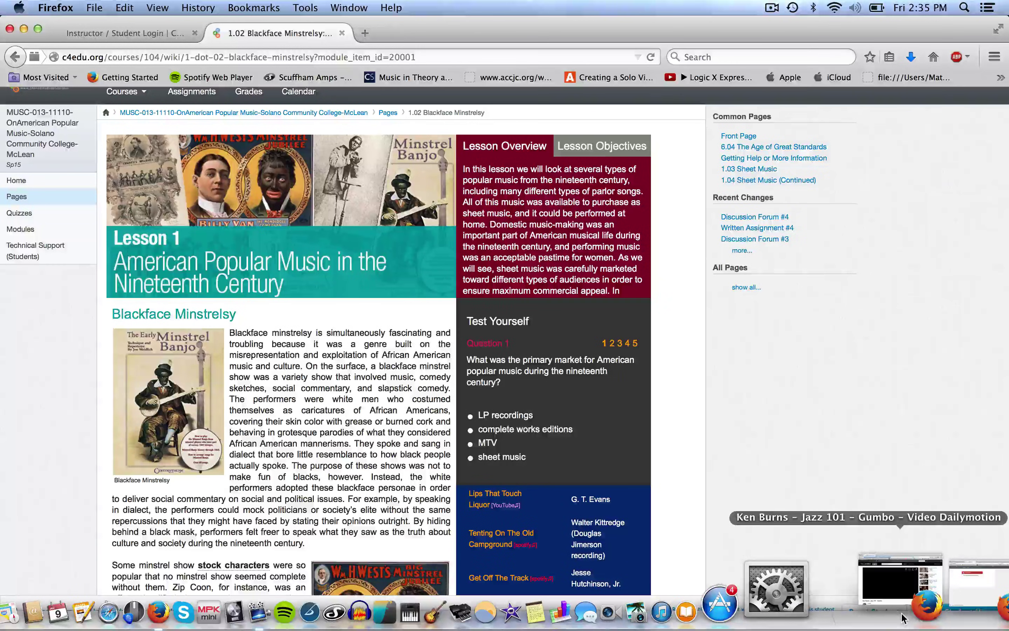
left_click(901, 617)
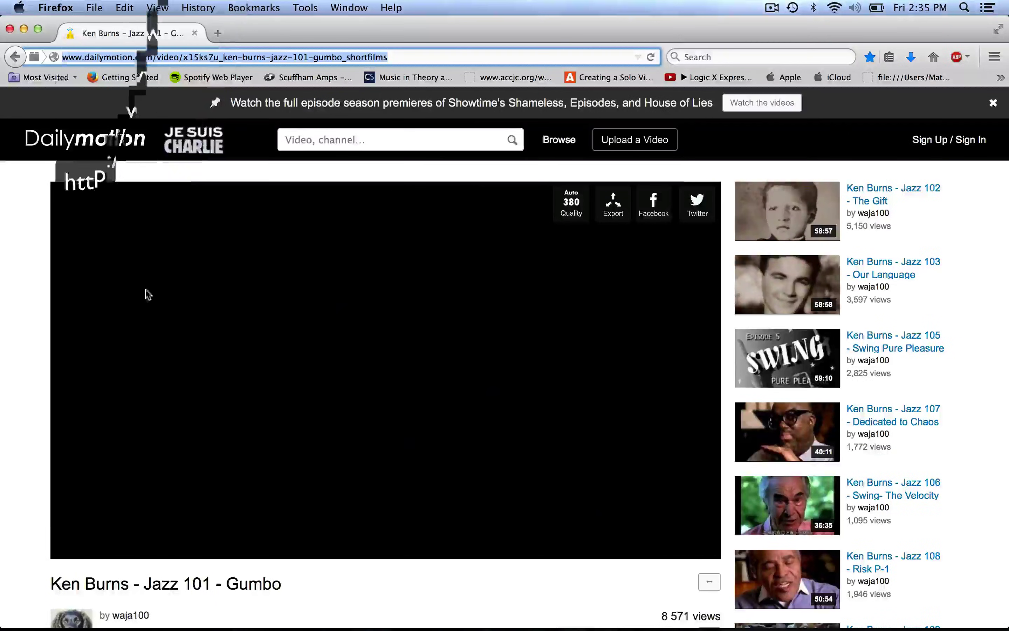
left_click(24, 29)
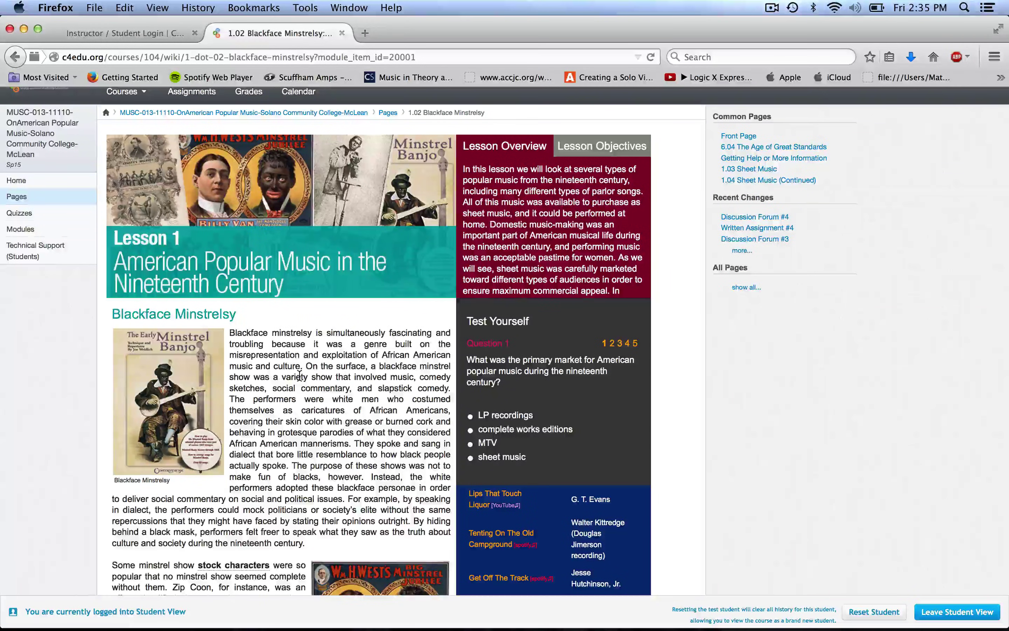
scroll(299, 375, "down", 5)
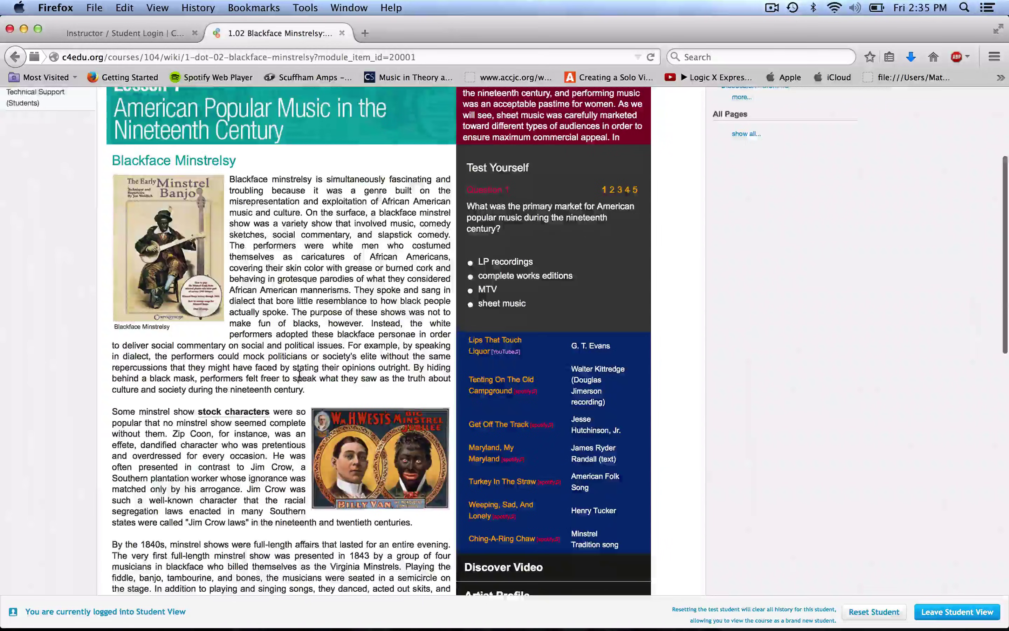
scroll(299, 376, "up", 6)
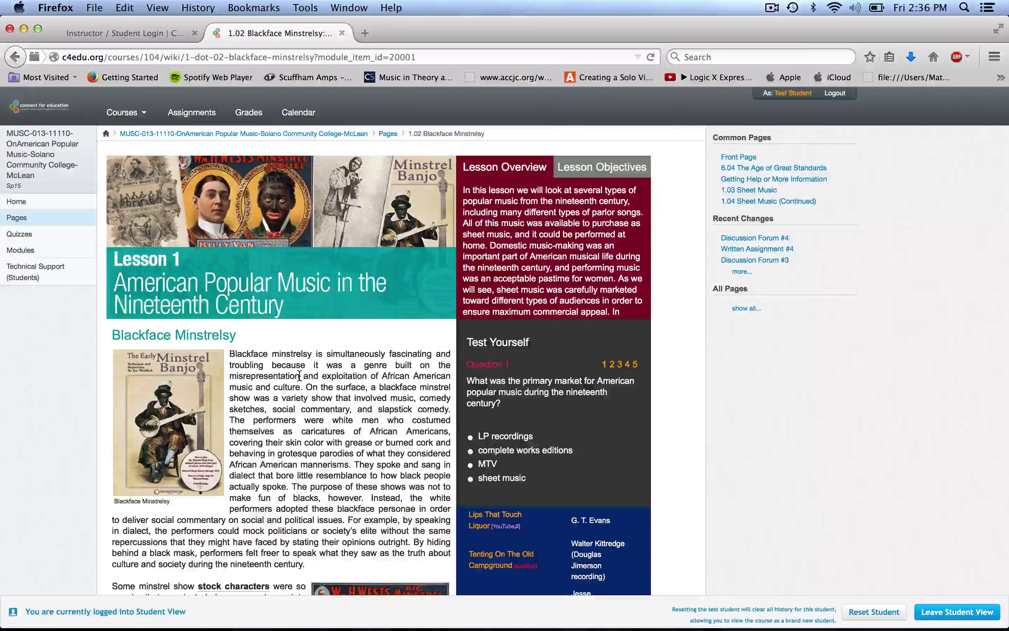
scroll(299, 375, "down", 5)
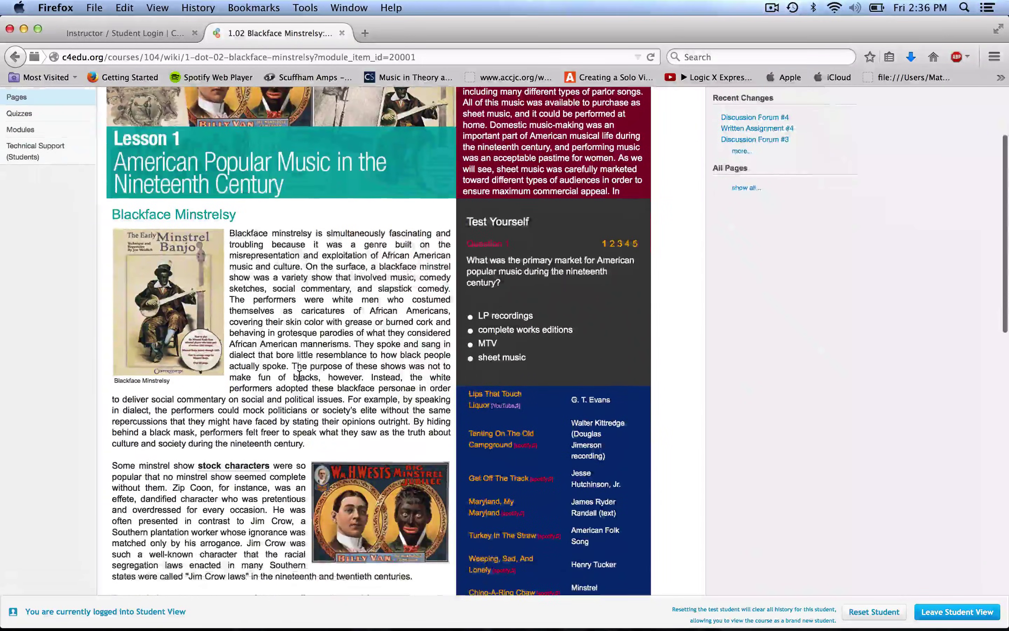
scroll(299, 375, "down", 10)
scroll(299, 417, "up", 15)
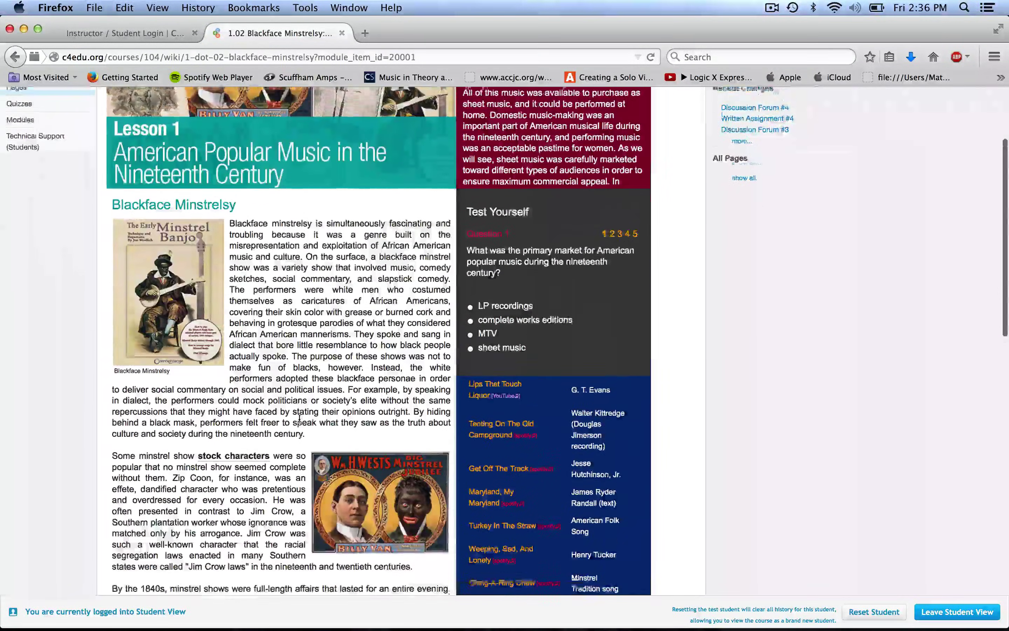
scroll(299, 418, "up", 4)
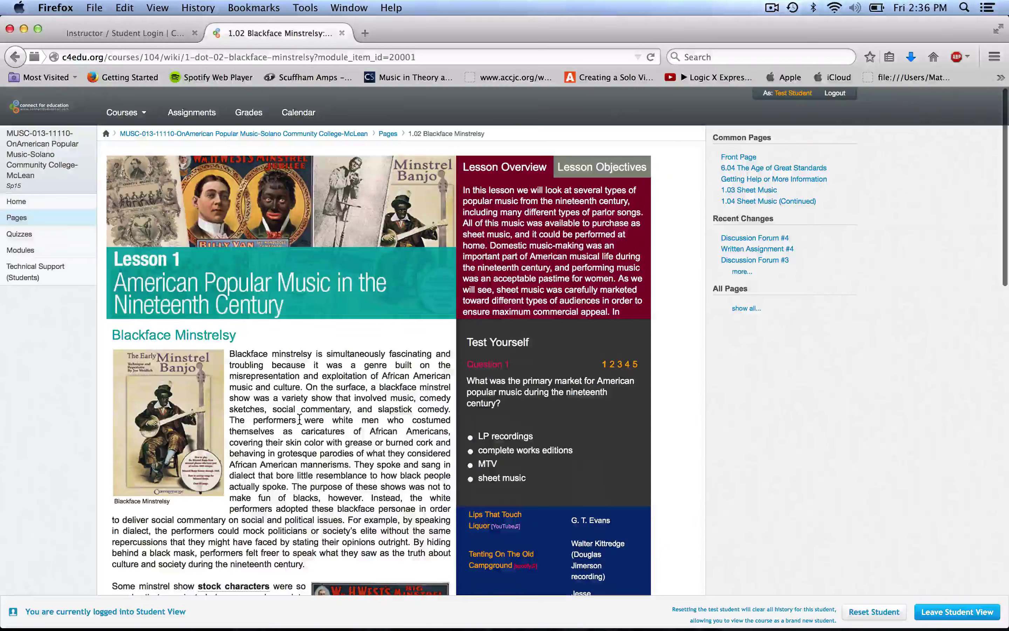